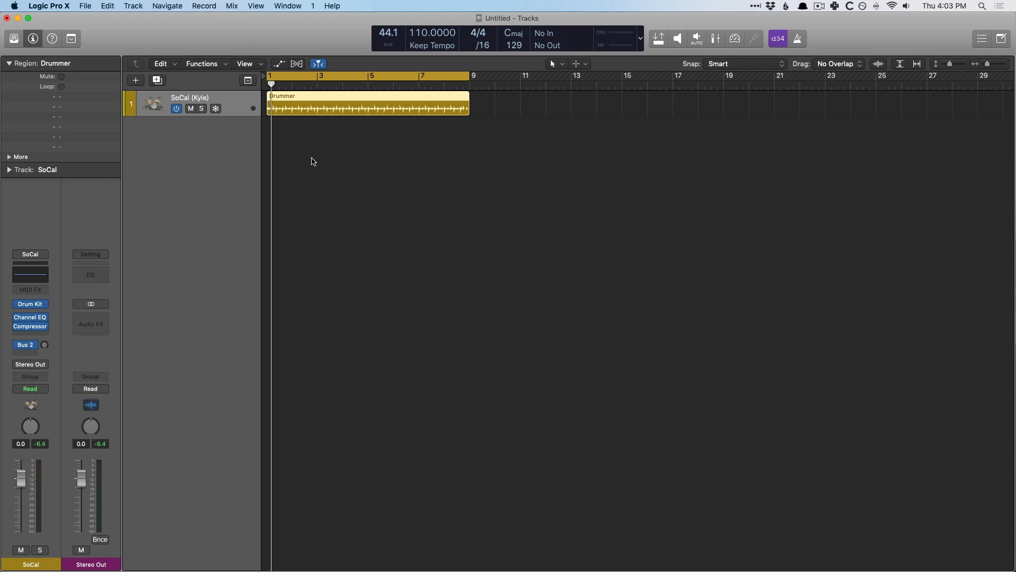
# - Reset the SoCal channel's Bus 2 send level to its default and try the reverb return's fader at -6.4 dB before resetting it
pyautogui.moveTo(45, 345); pyautogui.dragTo(45, 333)
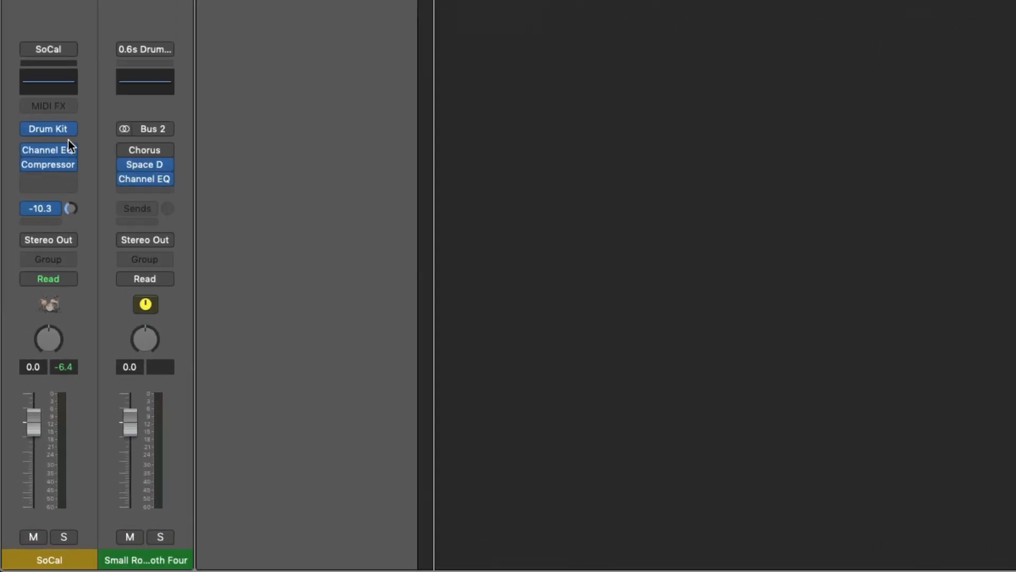
pyautogui.moveTo(68, 140)
pyautogui.mouseDown()
pyautogui.moveTo(62, 157)
pyautogui.moveTo(71, 116)
pyautogui.moveTo(71, 128)
pyautogui.mouseUp()
pyautogui.keyDown('alt'); pyautogui.click(71, 209); pyautogui.keyUp('alt')
pyautogui.moveTo(130, 422); pyautogui.dragTo(131, 453)
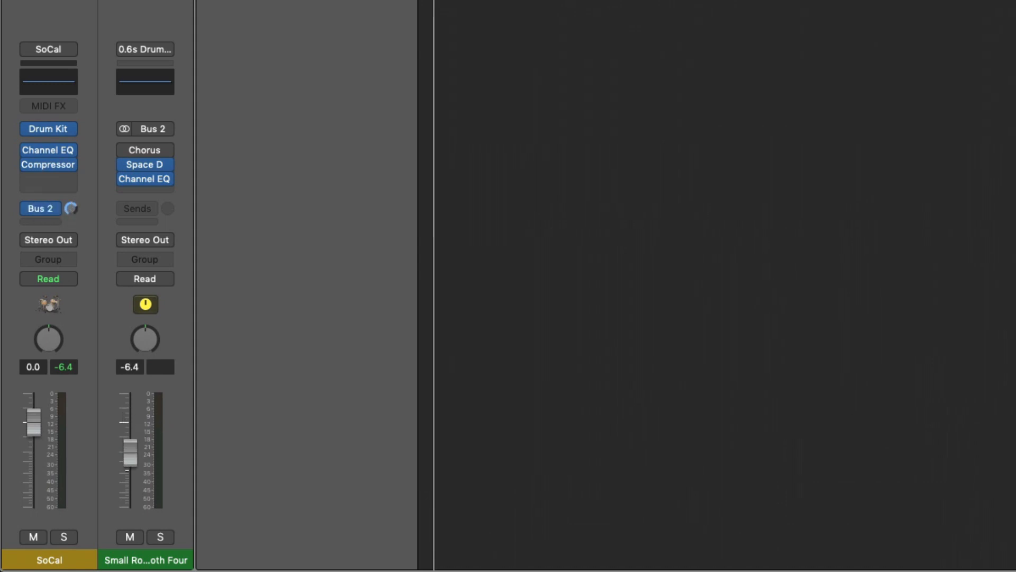
pyautogui.keyDown('alt'); pyautogui.click(127, 469); pyautogui.keyUp('alt')
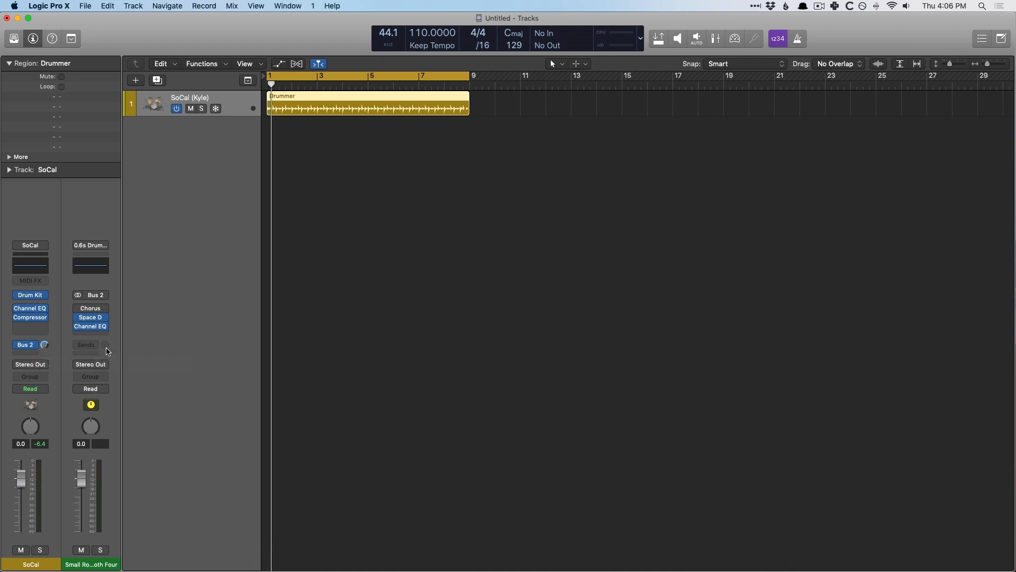
# - Duplicate the SoCal drum track with its settings and copy the Drummer region onto the duplicate at bar 1
pyautogui.press('super+d')
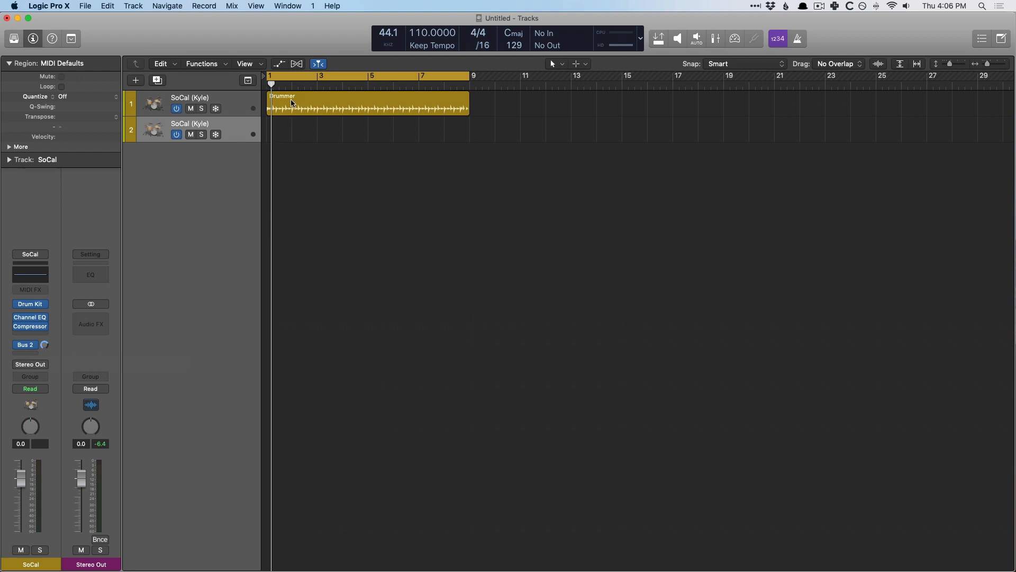
pyautogui.moveTo(292, 98); pyautogui.dragTo(290, 129)
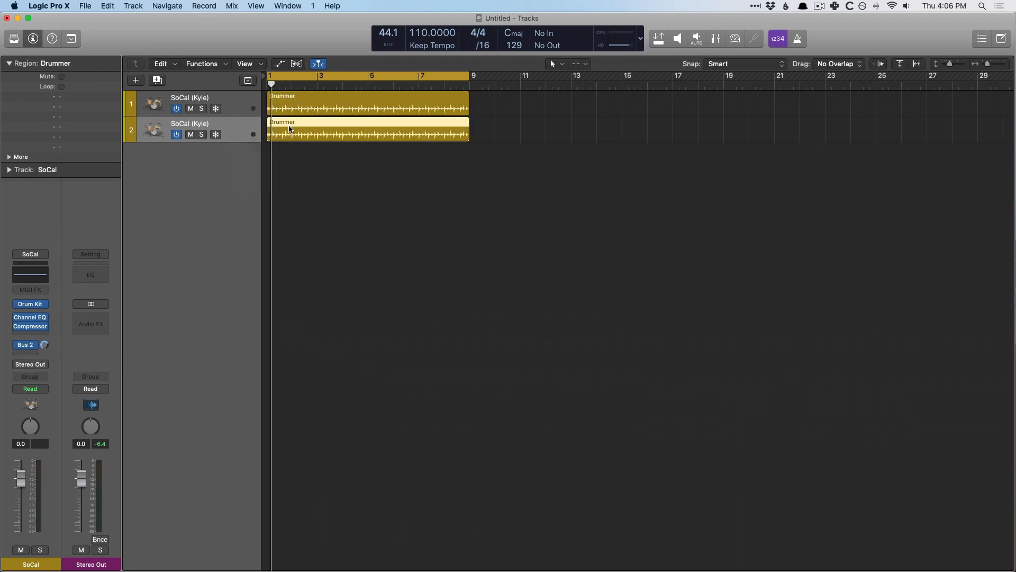
# - On the Bus 2 aux channel, bypass Channel EQ and Space D and insert a Compressor, moving its window clear of the channel strips
pyautogui.click(32, 346)
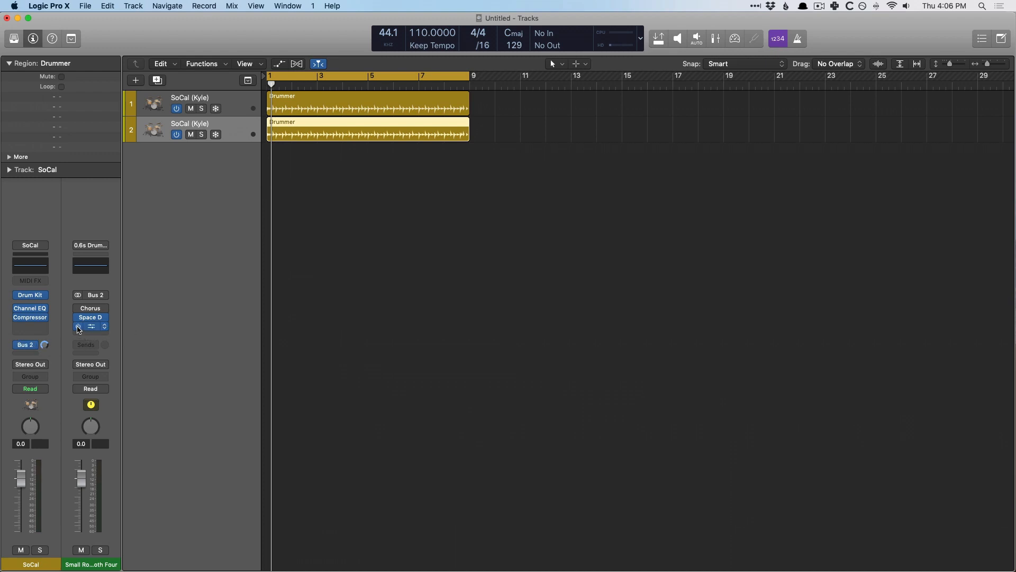
pyautogui.click(78, 327)
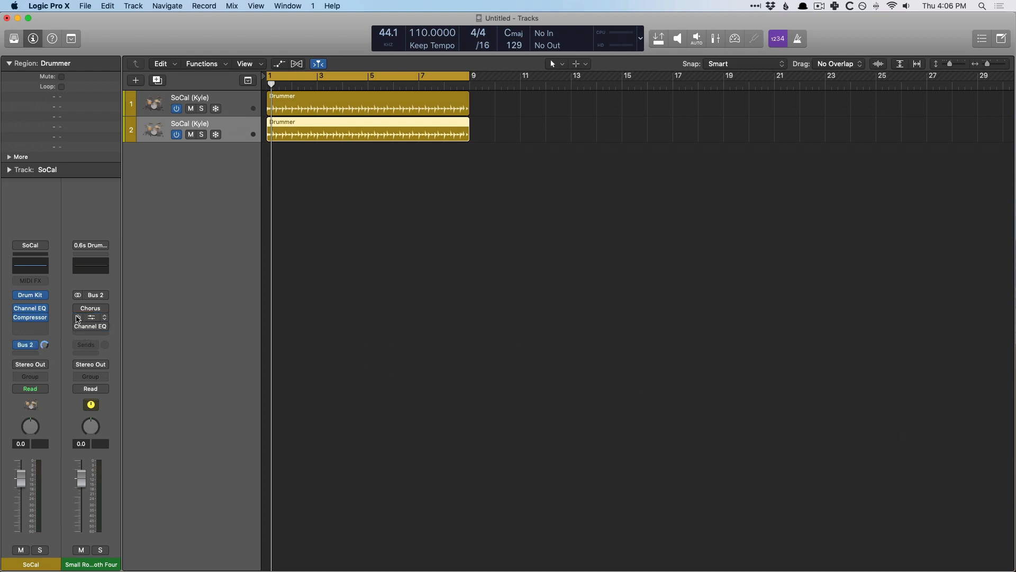
pyautogui.click(91, 254)
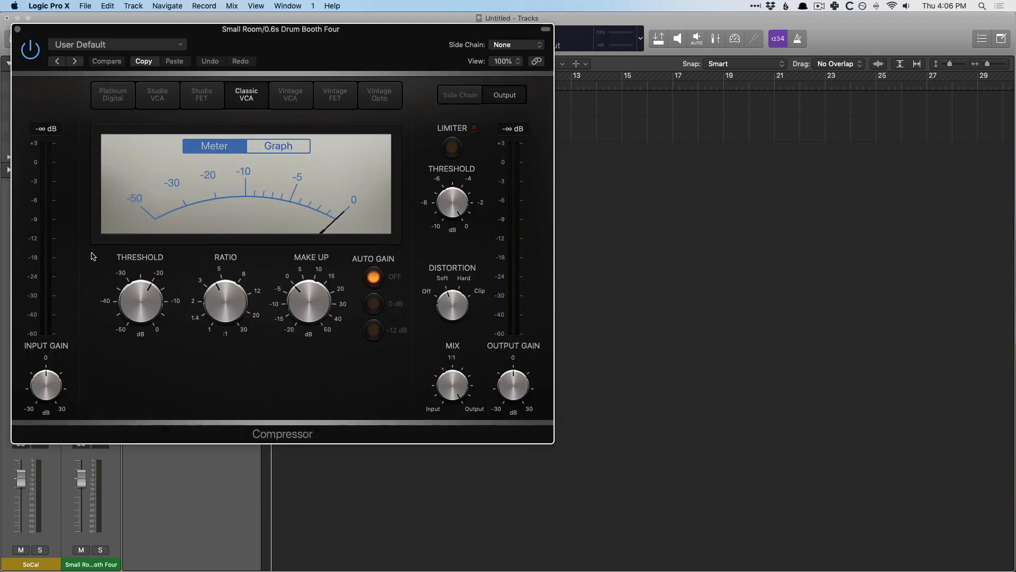
pyautogui.moveTo(294, 31); pyautogui.dragTo(683, 94)
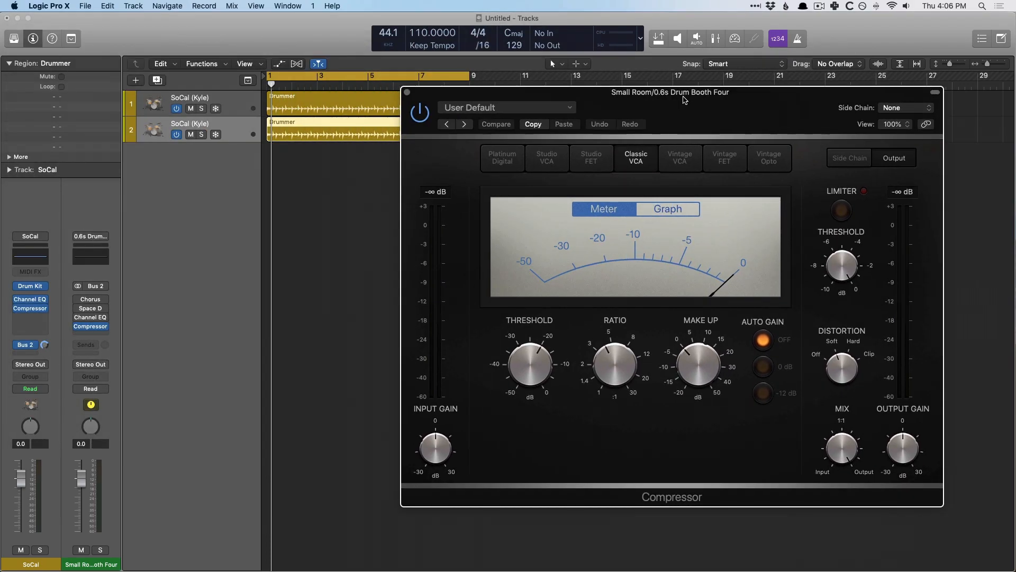
# - Solo the first drum track and set the compressor to Studio VCA with a 30:1 ratio, shorter attack and release, and more make-up gain
pyautogui.click(202, 109)
pyautogui.moveTo(659, 97); pyautogui.dragTo(521, 101)
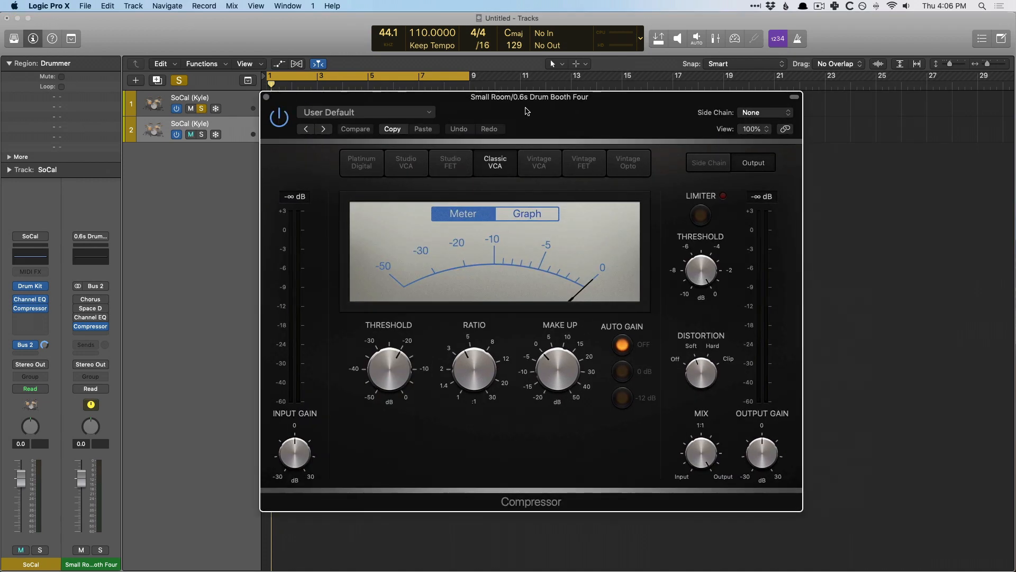
pyautogui.click(403, 167)
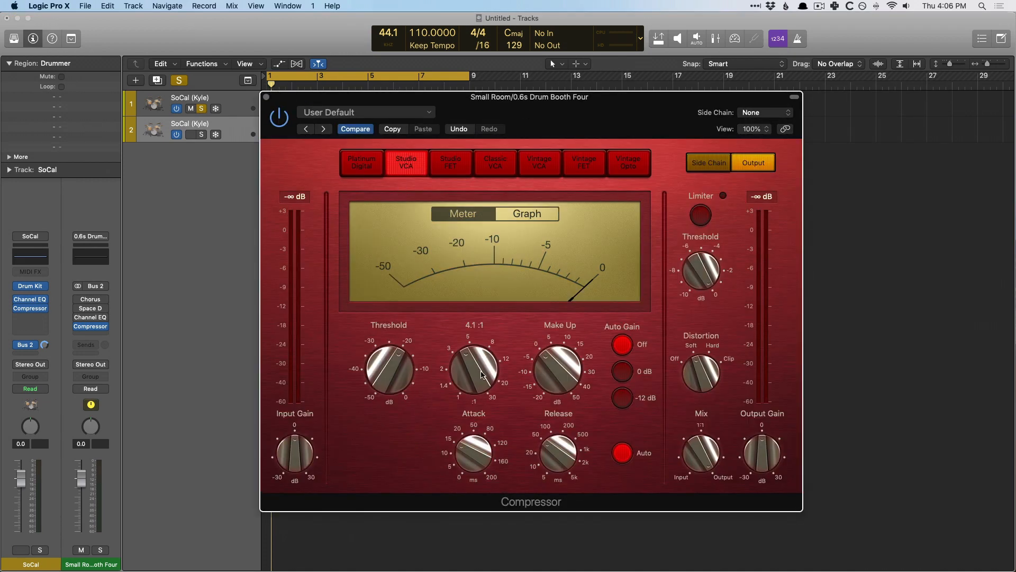
pyautogui.moveTo(477, 374); pyautogui.dragTo(476, 191)
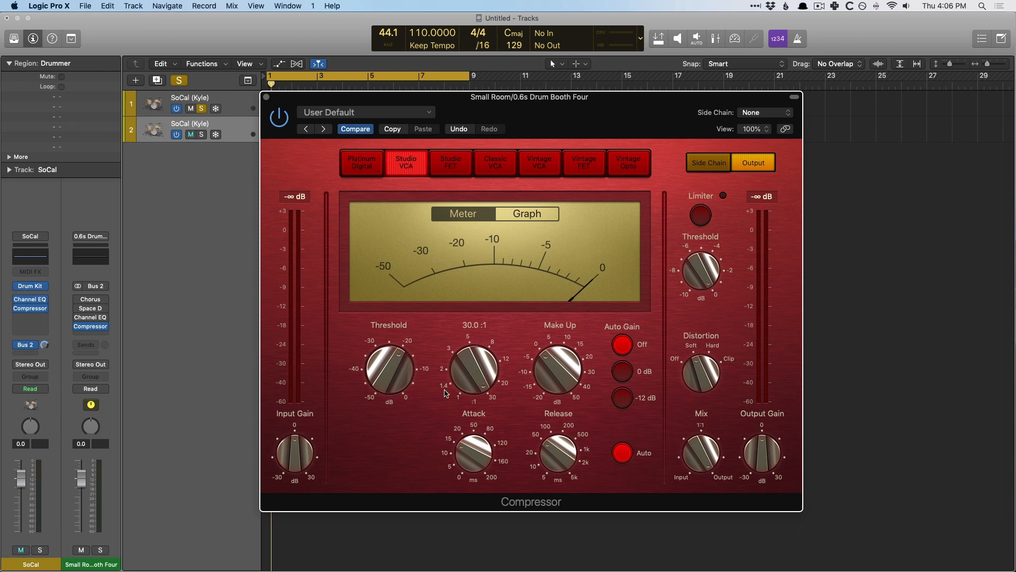
pyautogui.moveTo(467, 449); pyautogui.dragTo(490, 546)
pyautogui.moveTo(562, 450); pyautogui.dragTo(555, 545)
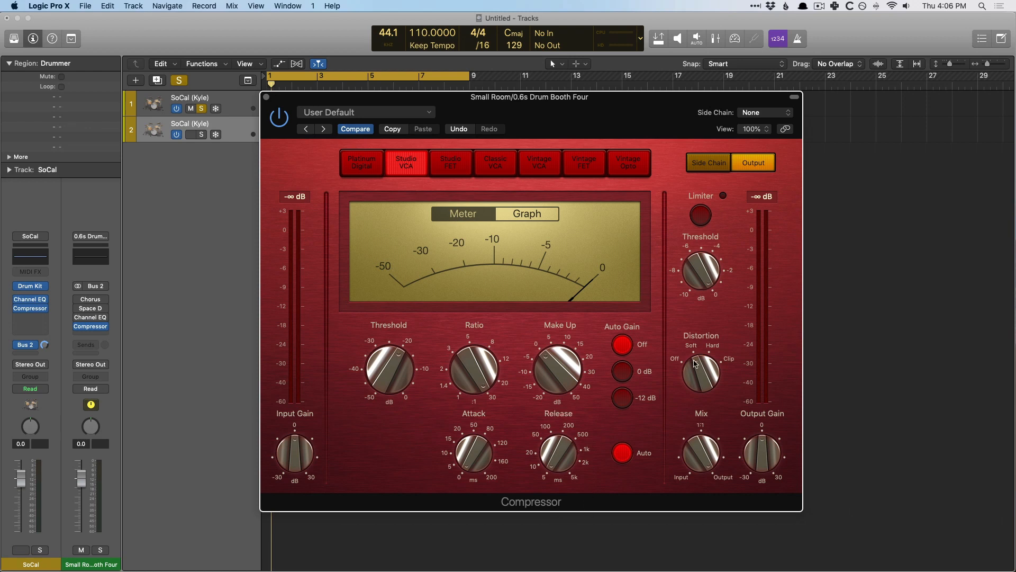
pyautogui.moveTo(550, 377); pyautogui.dragTo(553, 349)
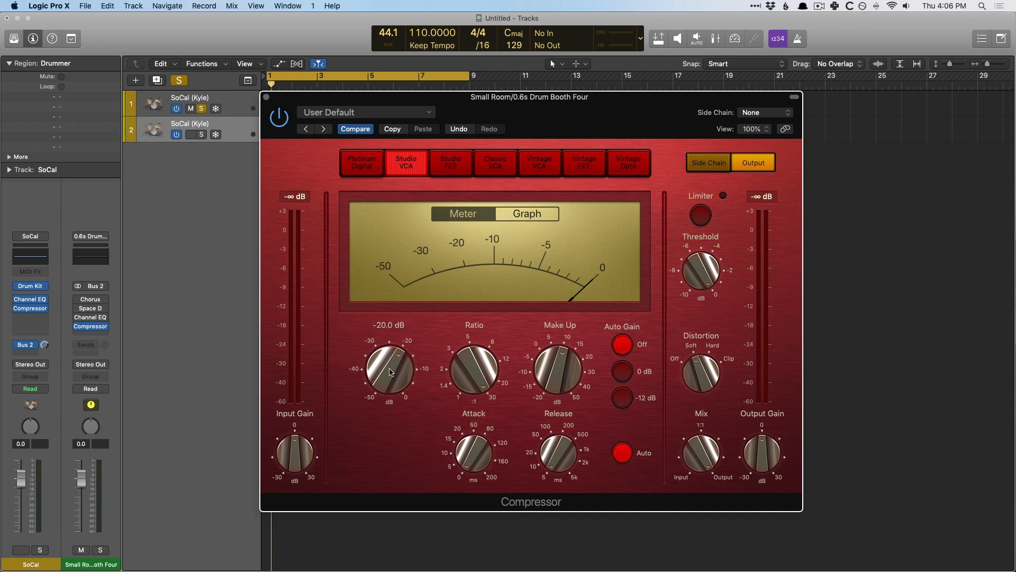
# - Lower the aux compressor's threshold during playback, clear the aux channel's peak reading and hide the plug-in window
pyautogui.press('space')
pyautogui.press('space')
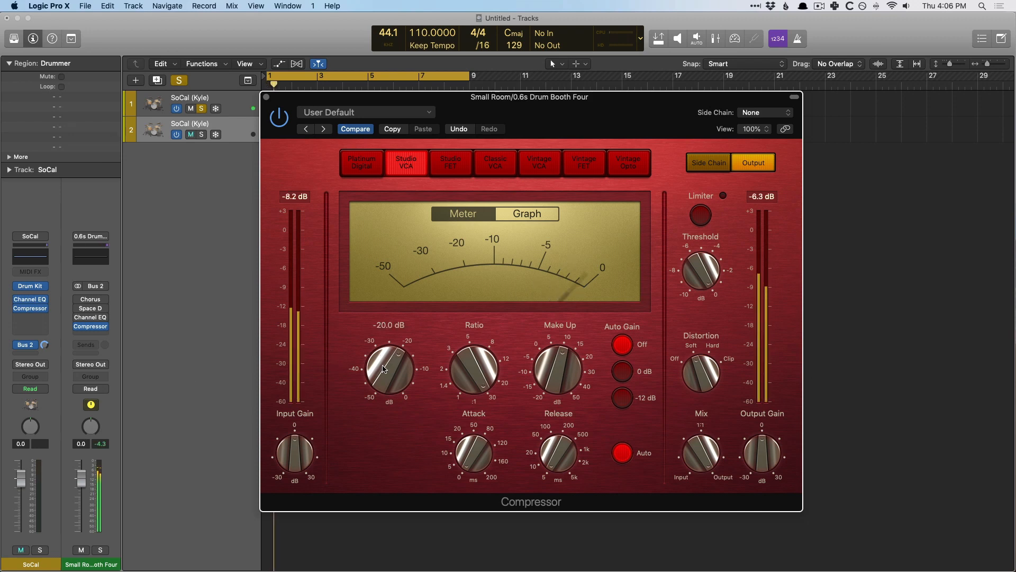
pyautogui.moveTo(383, 367); pyautogui.dragTo(394, 451)
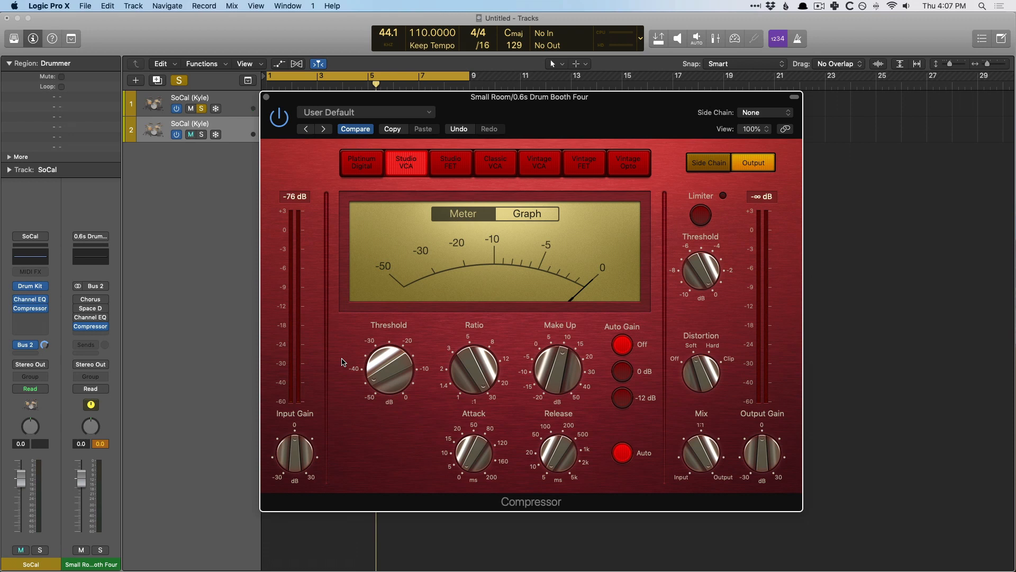
pyautogui.click(104, 443)
pyautogui.press('v')
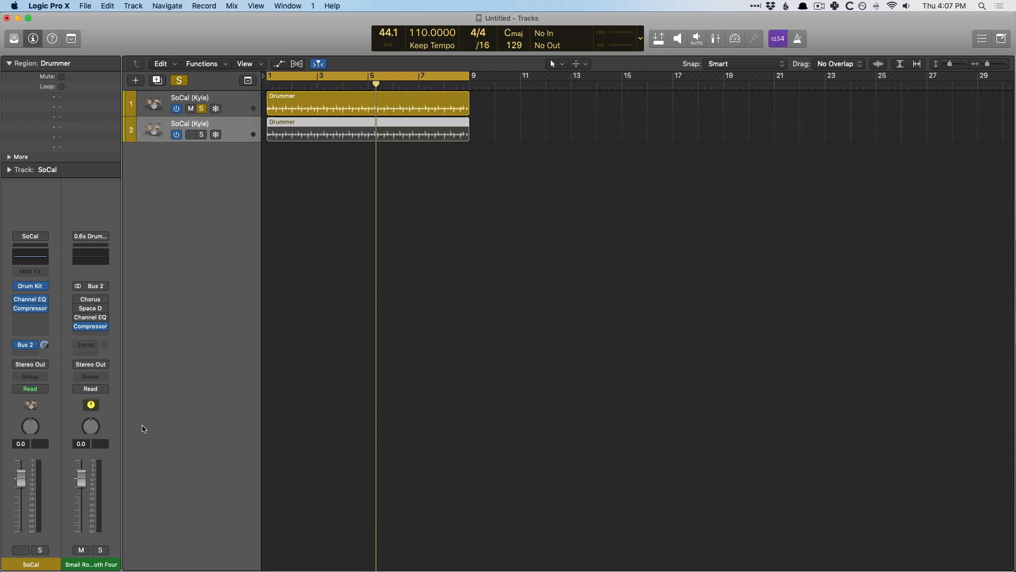
# - In the mixer, reroute the second SoCal channel's send to Bus 3 and copy the compressor onto the new Aux 2 channel
pyautogui.press('x')
pyautogui.click(228, 344)
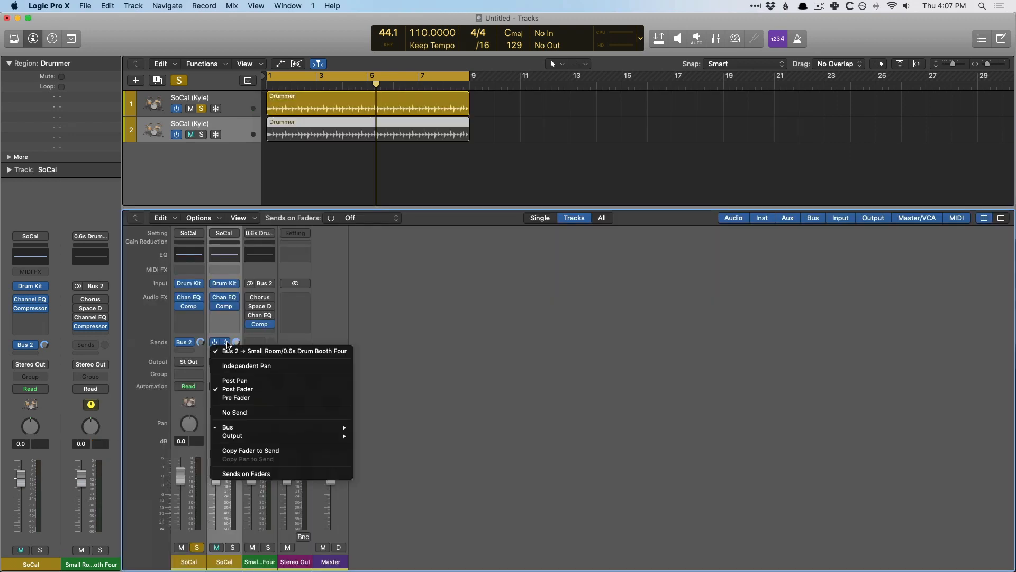
pyautogui.moveTo(228, 424)
pyautogui.click(392, 281)
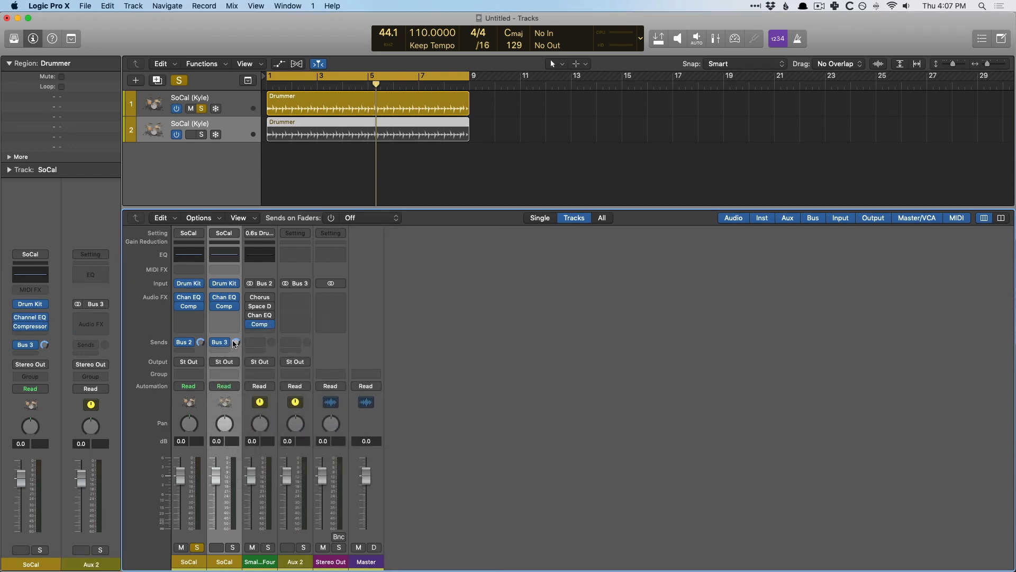
pyautogui.moveTo(253, 325); pyautogui.dragTo(294, 324)
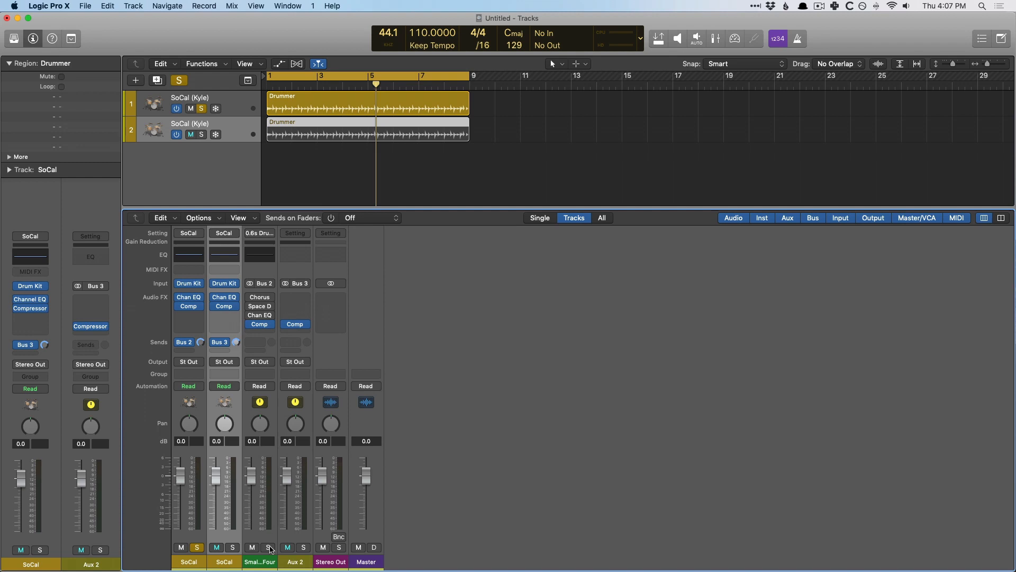
# - Rename the Bus 2 aux channel as DRM 1 and the Bus 3 aux channel as DRM 2
pyautogui.doubleClick(249, 562)
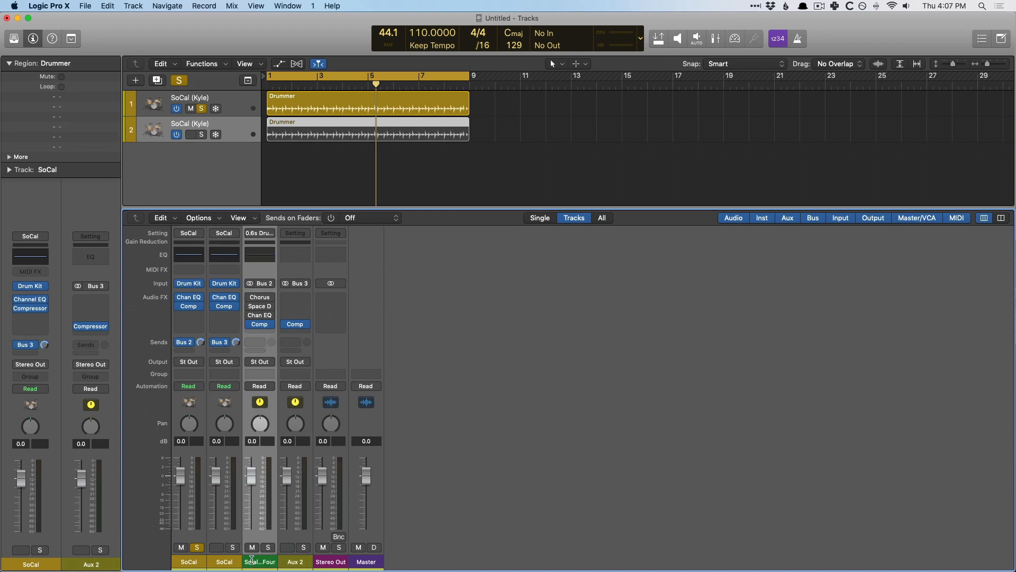
pyautogui.write('DRM 1')
pyautogui.press('Tab')
pyautogui.write('DRM 2')
pyautogui.press('Return')
# - Set the first SoCal channel's Bus 2 send to -15 dB and the DRM 2 fader to -15 dB
pyautogui.click(201, 343)
pyautogui.click(201, 343)
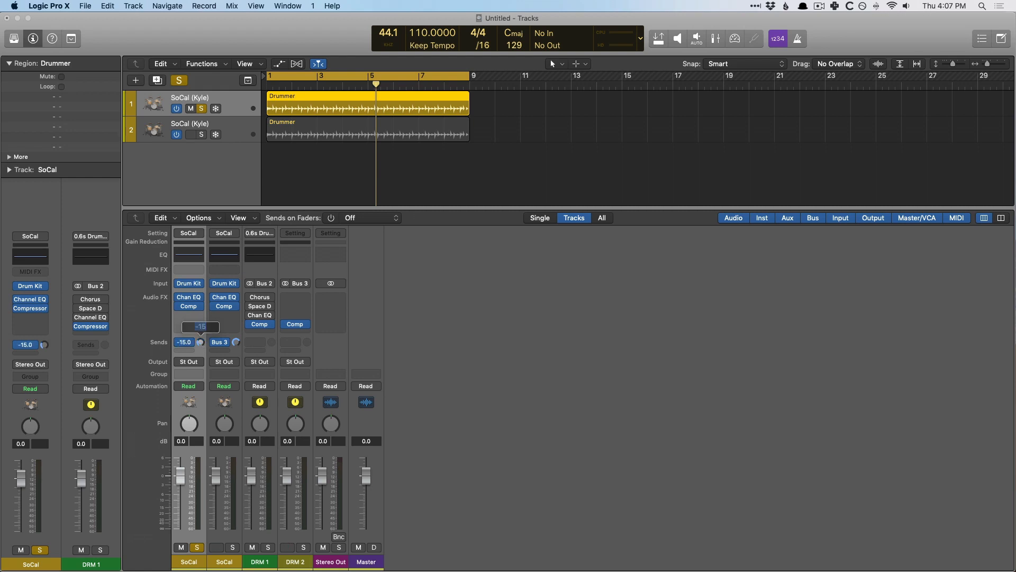
pyautogui.moveTo(289, 475); pyautogui.dragTo(290, 477)
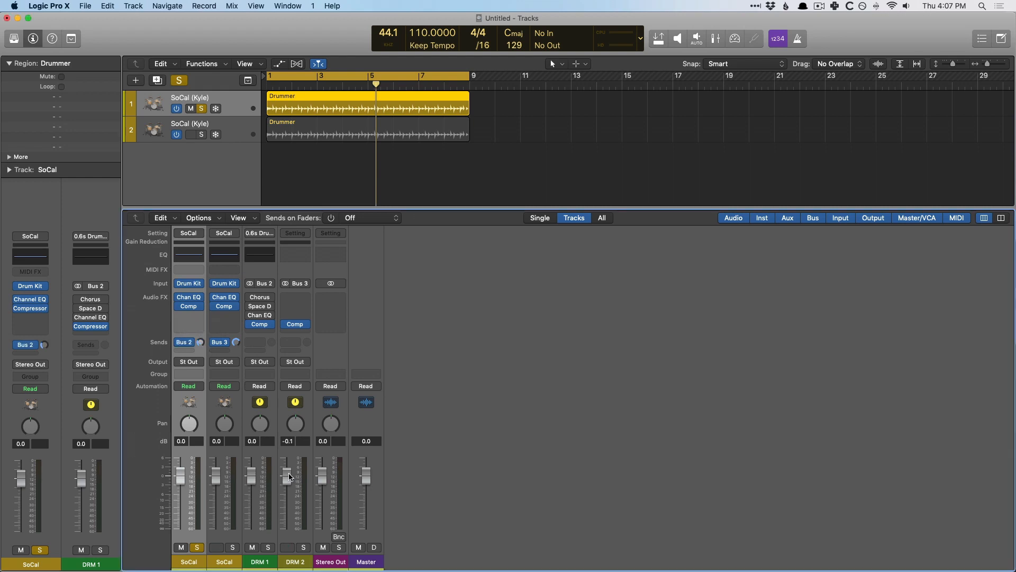
pyautogui.doubleClick(286, 441)
pyautogui.write('-15')
pyautogui.press('Return')
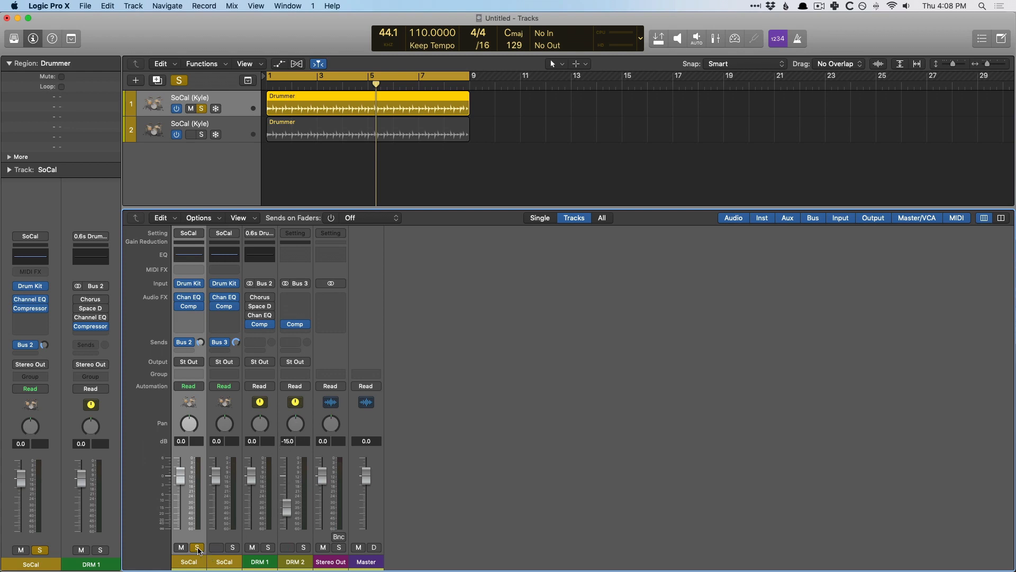
# - Play the drums and switch the exclusive solo from the first to the second SoCal channel to compare them
pyautogui.click(238, 548)
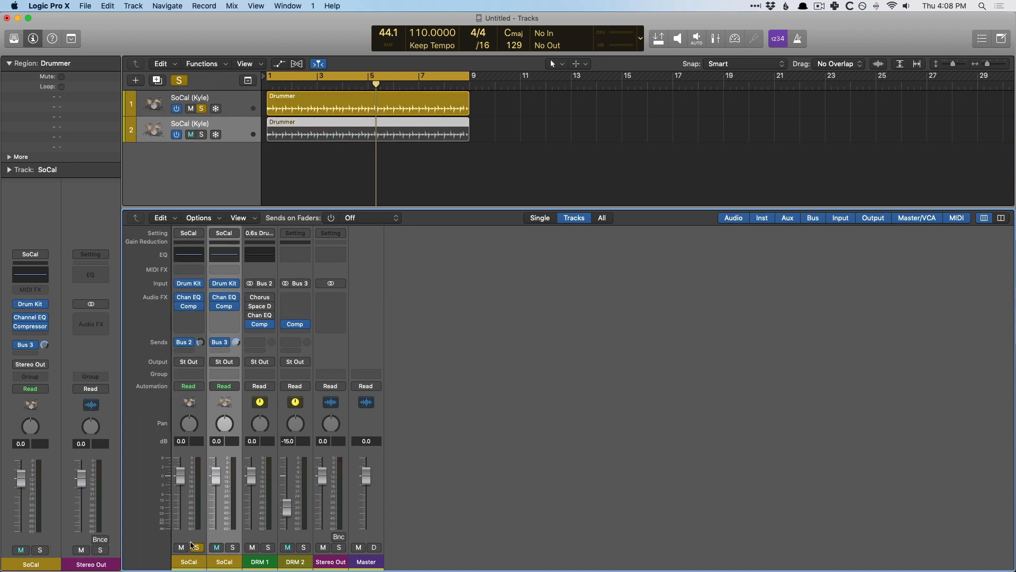
pyautogui.press('space')
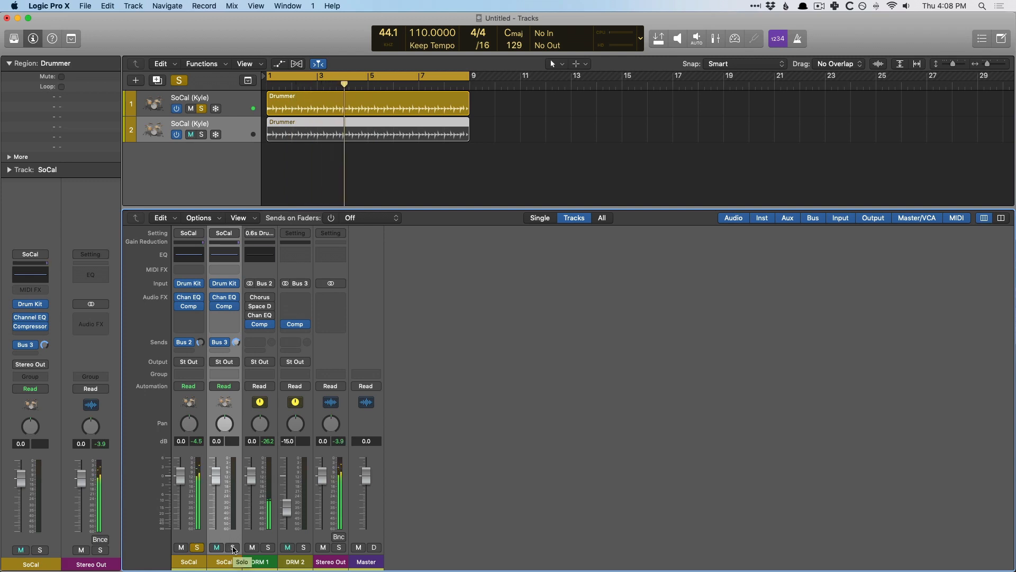
pyautogui.keyDown('alt'); pyautogui.click(233, 547); pyautogui.keyUp('alt')
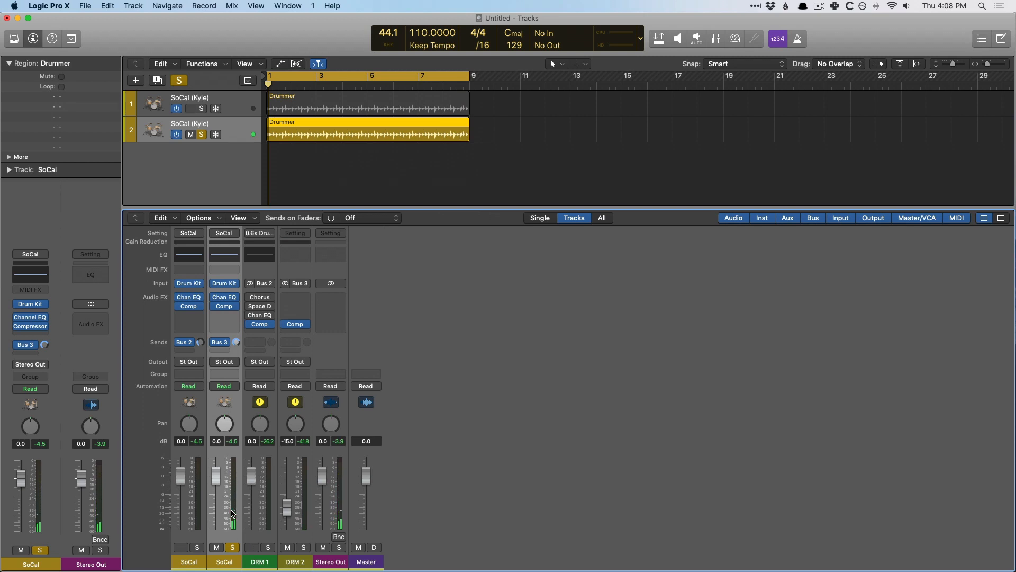
# - Solo DRM 1 during playback and raise the DRM 1 and DRM 2 faders together by 6 dB, to 6.0 and -9.0 dB
pyautogui.click(269, 547)
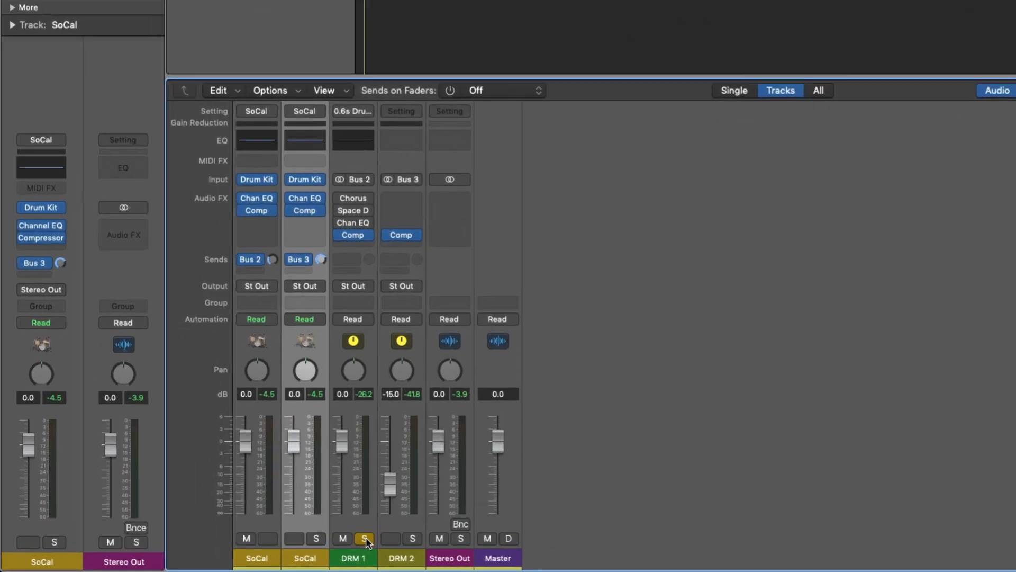
pyautogui.press('space')
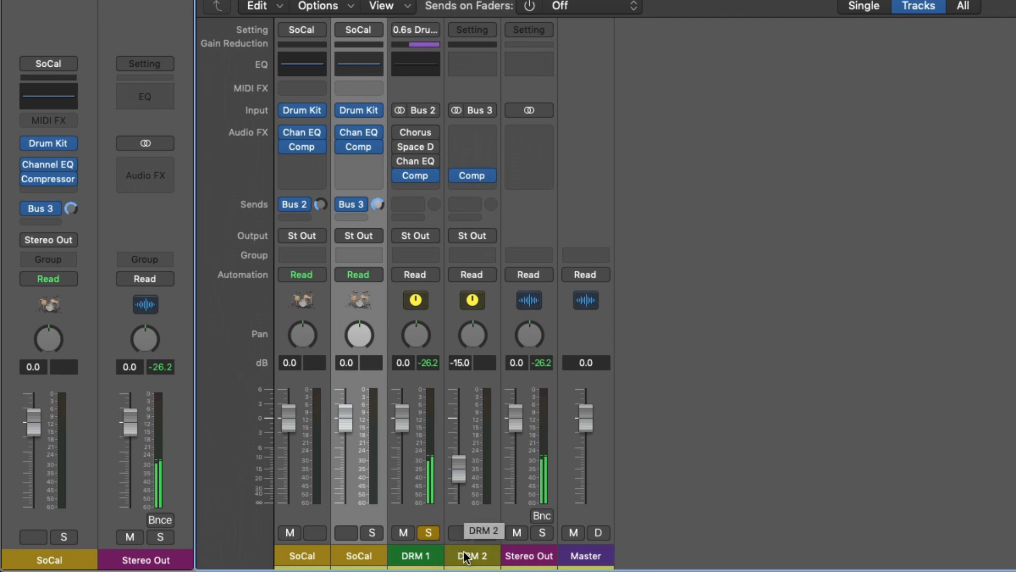
pyautogui.keyDown('super'); pyautogui.click(464, 552); pyautogui.keyUp('super')
pyautogui.click(435, 552)
pyautogui.keyDown('super'); pyautogui.click(467, 554); pyautogui.keyUp('super')
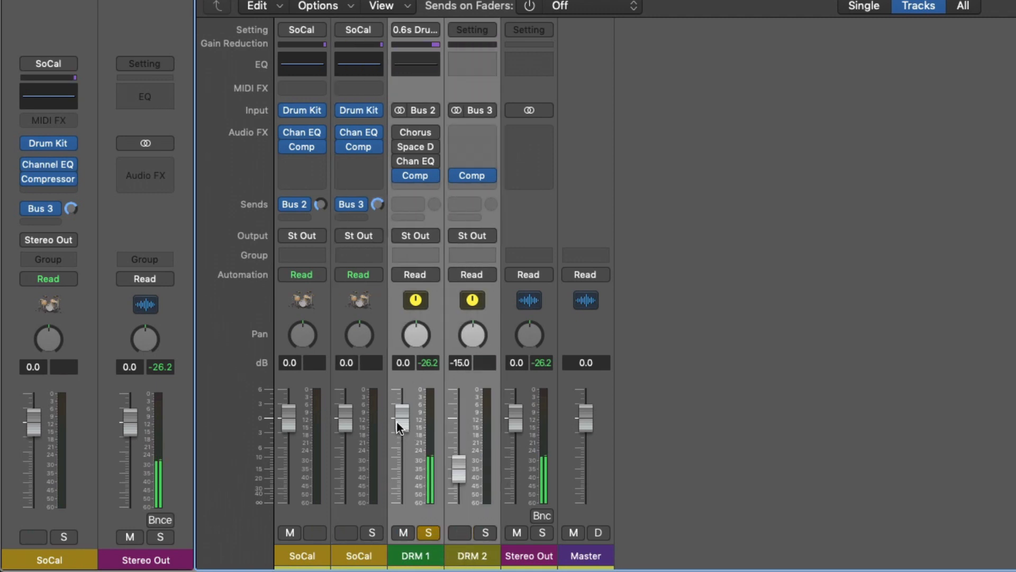
pyautogui.moveTo(401, 418); pyautogui.dragTo(401, 389)
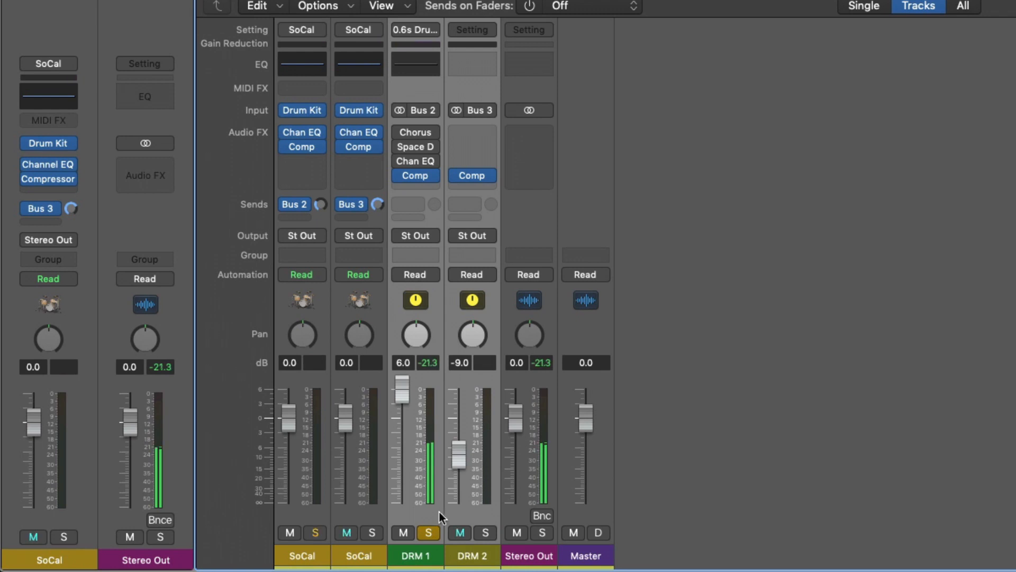
# - Solo DRM 2 alone, raise its fader to -3.0 dB, and switch the exclusive solo back to DRM 1 for comparison
pyautogui.click(459, 547)
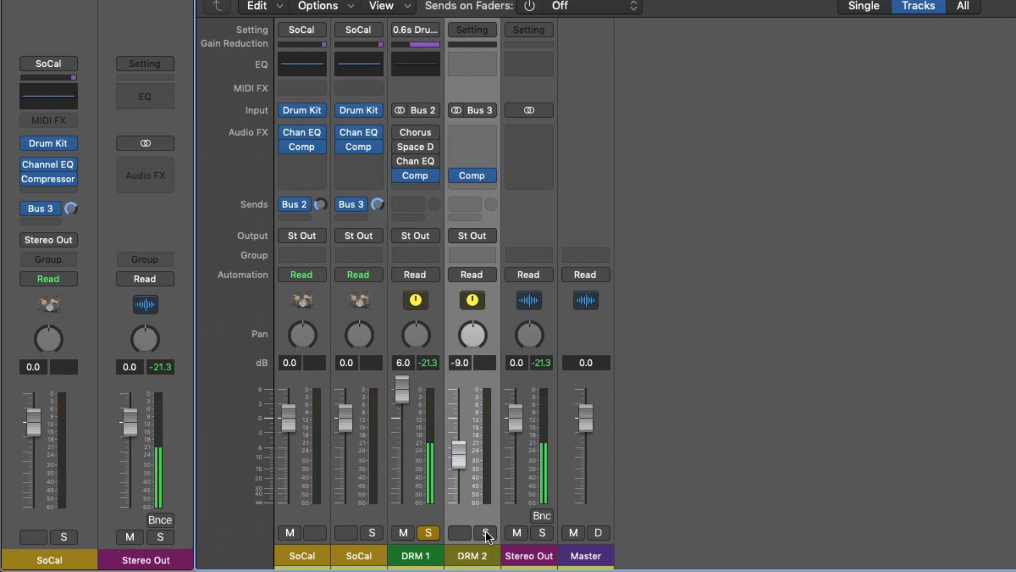
pyautogui.click(486, 535)
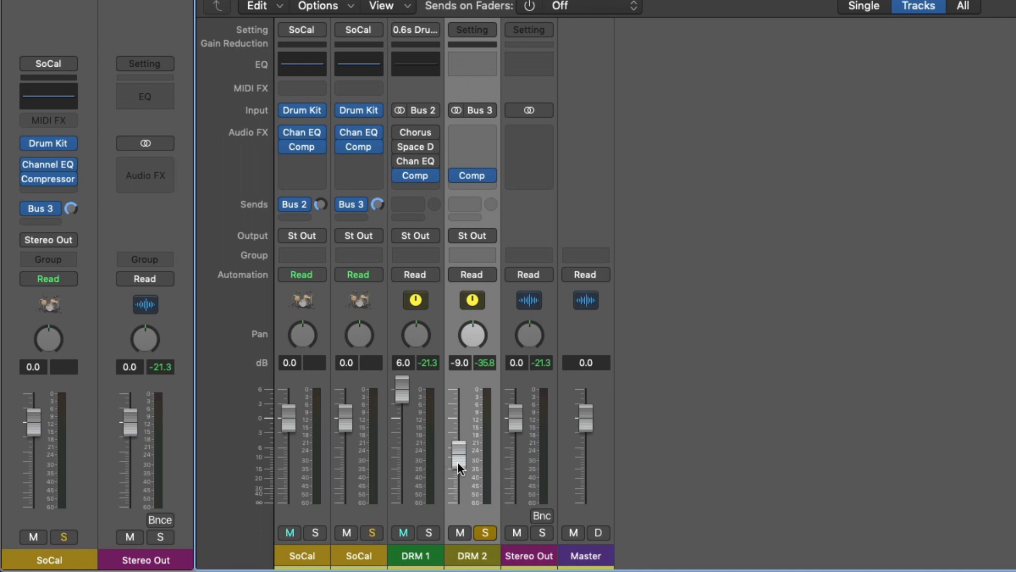
pyautogui.moveTo(458, 462); pyautogui.dragTo(458, 441)
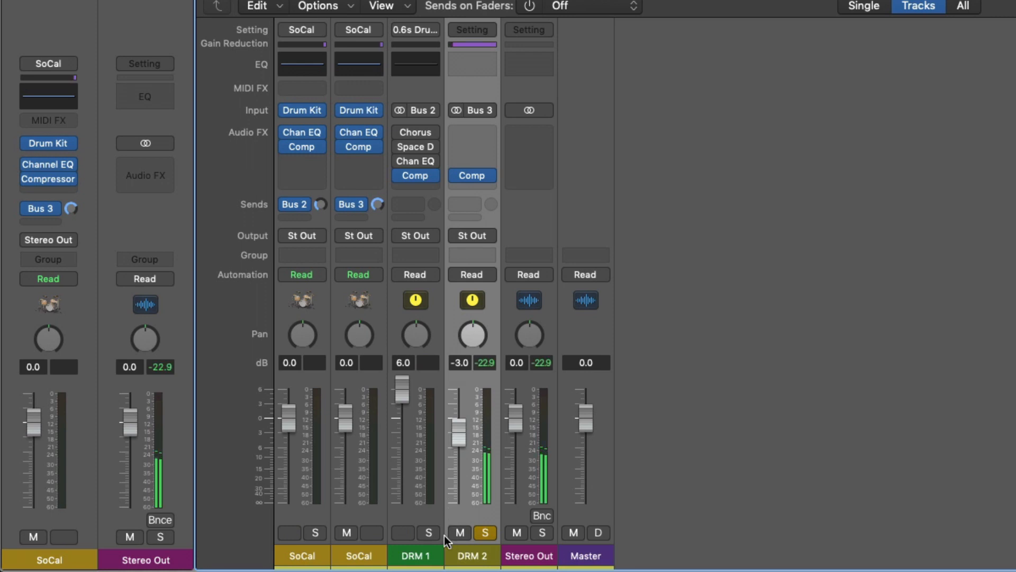
pyautogui.keyDown('alt'); pyautogui.click(427, 532); pyautogui.keyUp('alt')
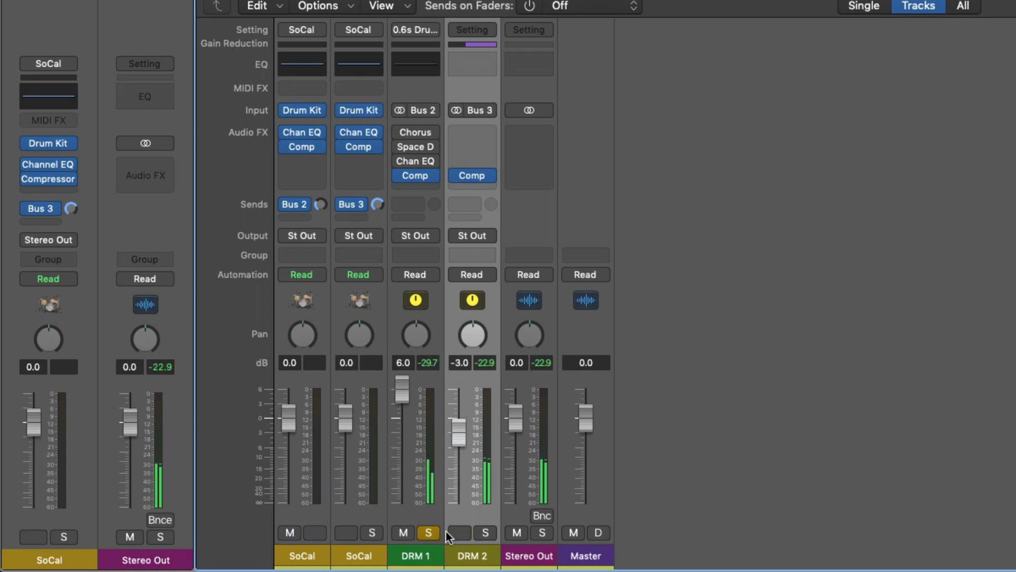
# - Alternate the exclusive solo between DRM 2 and DRM 1, setting the DRM 2 fader to 1.0 dB and the DRM 1 fader to 5.0 dB
pyautogui.keyDown('alt'); pyautogui.click(487, 532); pyautogui.keyUp('alt')
pyautogui.moveTo(458, 440); pyautogui.dragTo(458, 421)
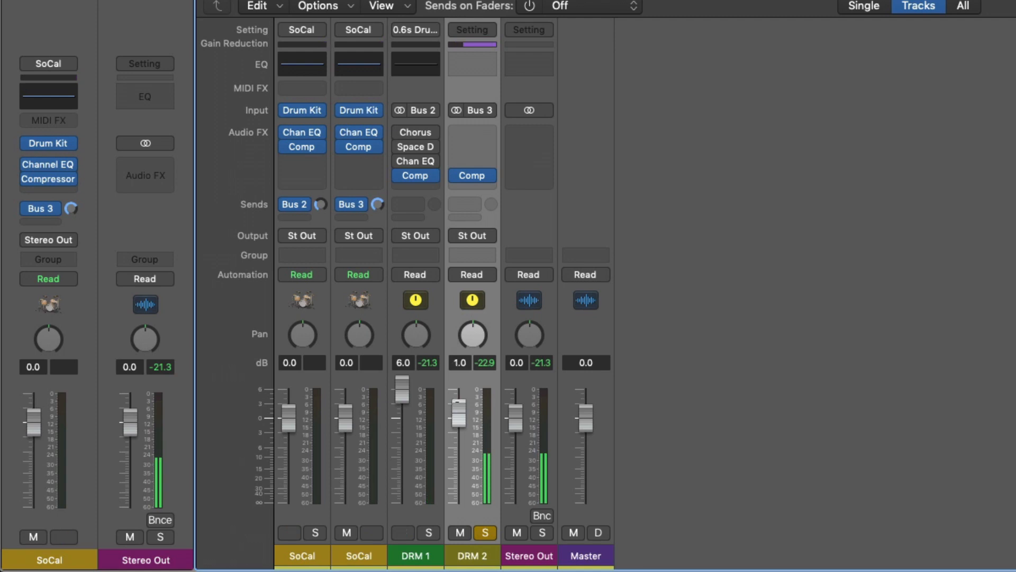
pyautogui.keyDown('alt'); pyautogui.click(429, 532); pyautogui.keyUp('alt')
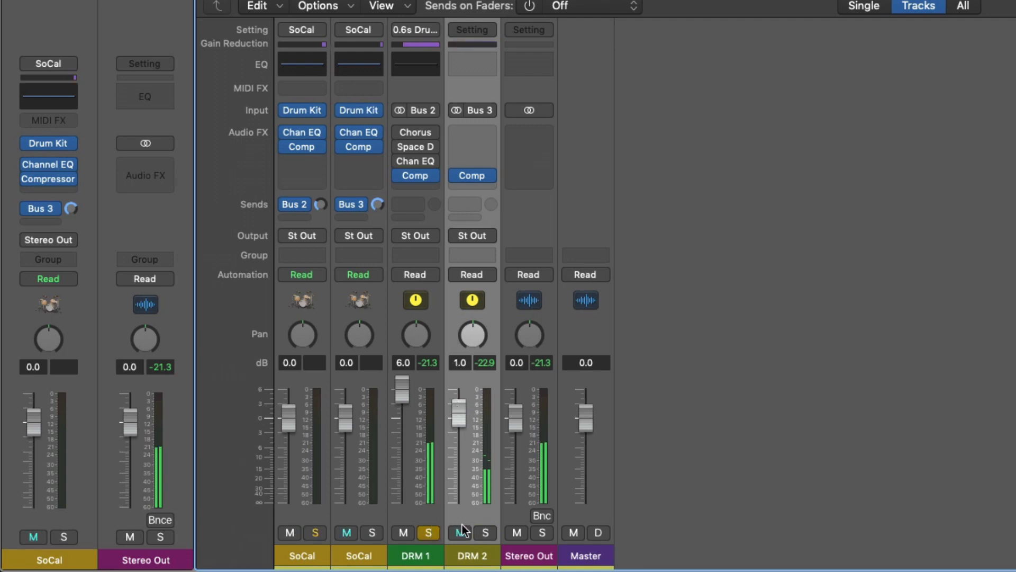
pyautogui.keyDown('alt'); pyautogui.click(485, 532); pyautogui.keyUp('alt')
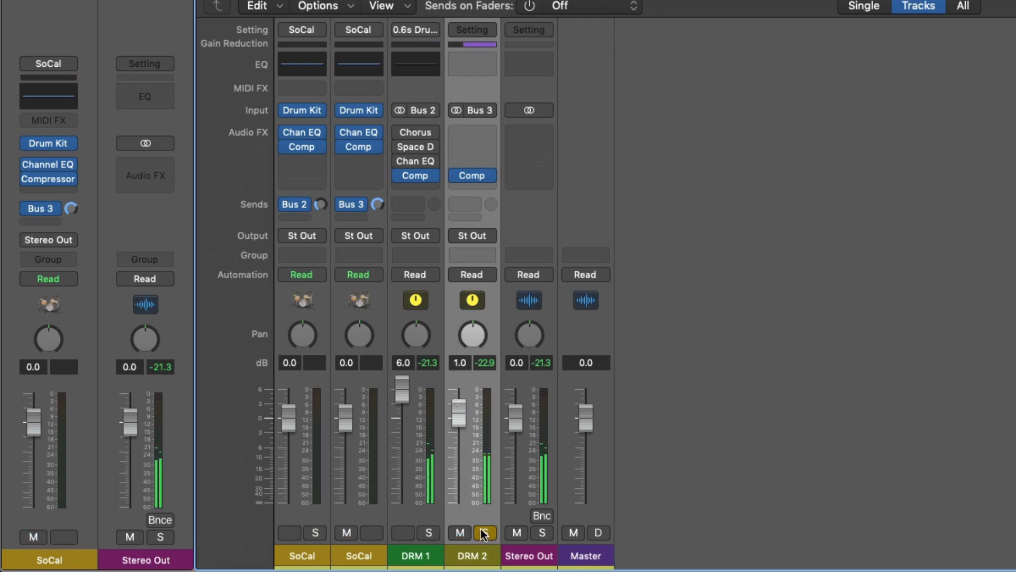
pyautogui.moveTo(402, 381); pyautogui.dragTo(405, 390)
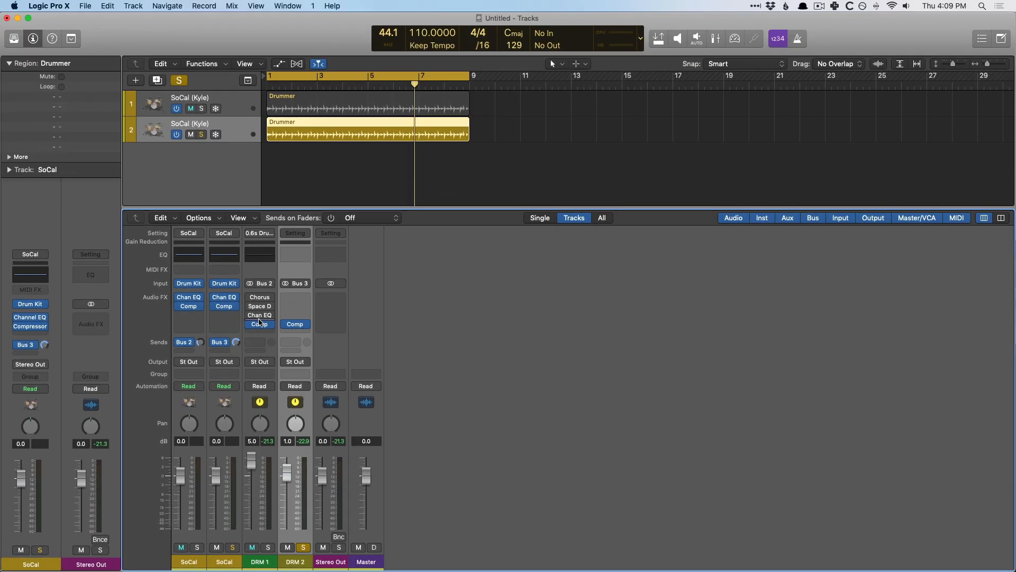
# - Open the Compressors on DRM 1 and DRM 2, switch both displays to Graph, and arrange the windows side by side
pyautogui.click(261, 324)
pyautogui.click(259, 324)
pyautogui.click(297, 326)
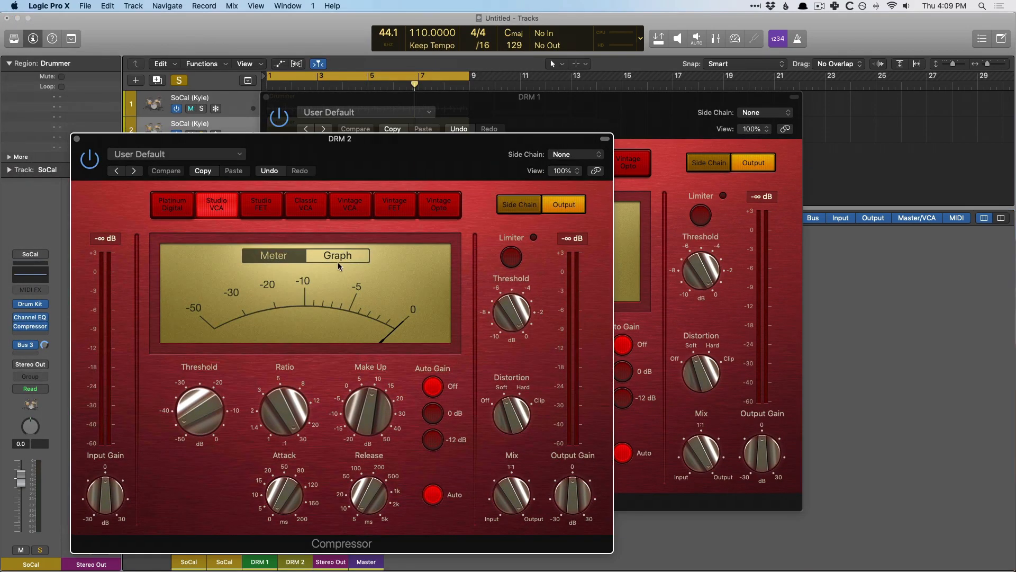
pyautogui.click(339, 256)
pyautogui.click(657, 117)
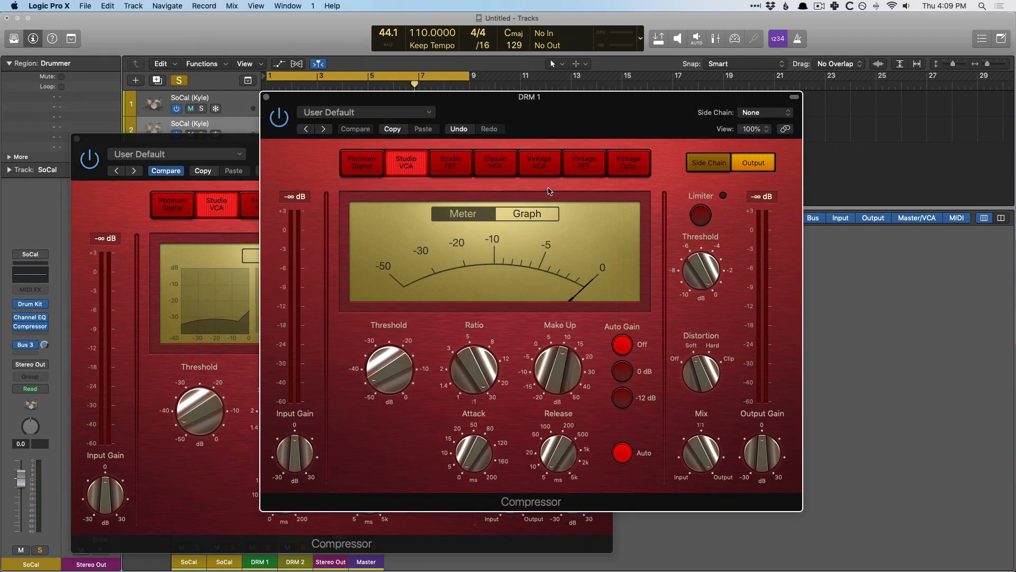
pyautogui.click(531, 213)
pyautogui.moveTo(566, 129); pyautogui.dragTo(335, 178)
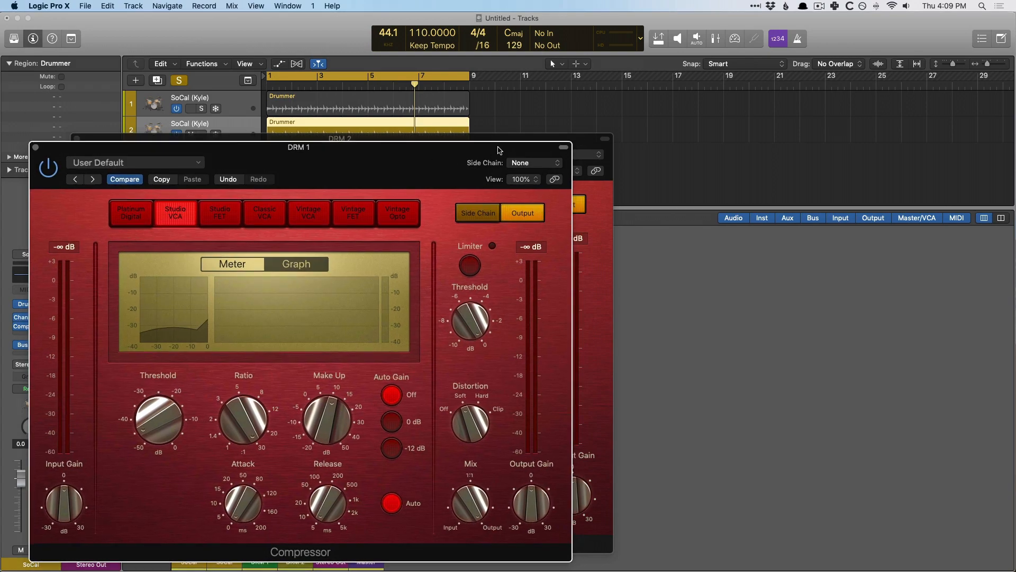
pyautogui.moveTo(576, 139); pyautogui.dragTo(961, 151)
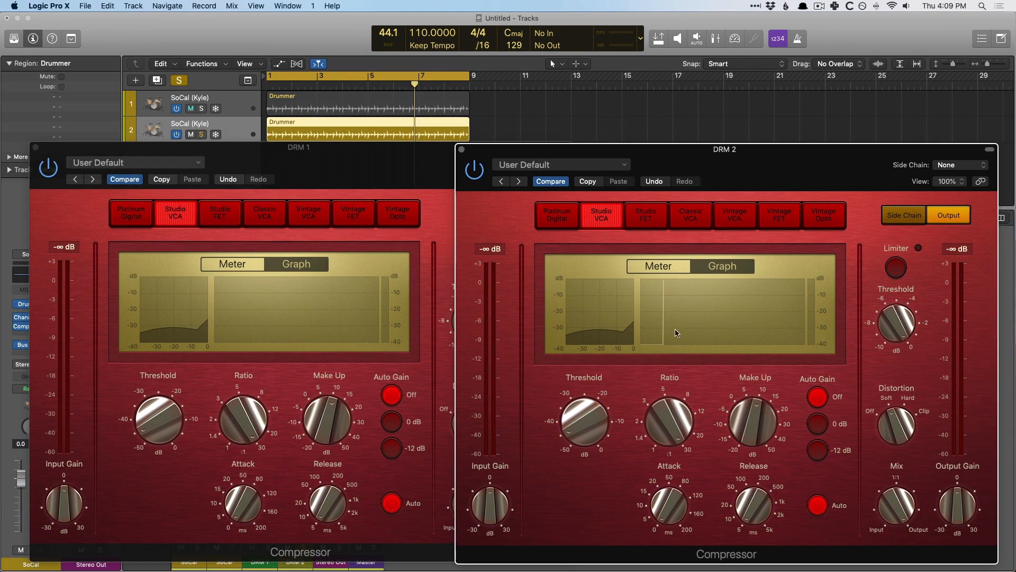
# - Mute the Stereo Out, clear the DRM 2 solo, and play the drums with both Compressor graphs in view
pyautogui.press('v')
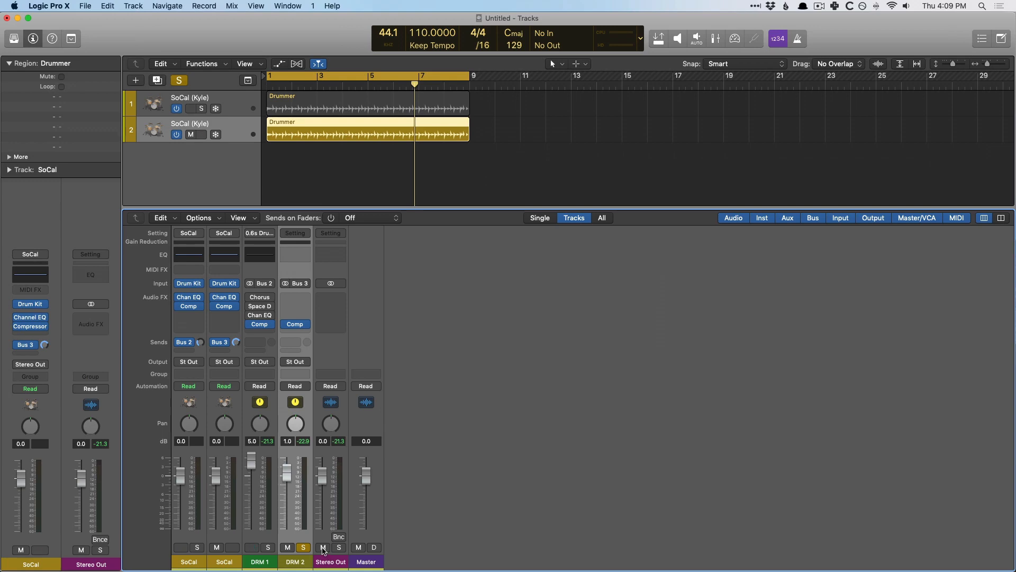
pyautogui.click(323, 548)
pyautogui.click(302, 549)
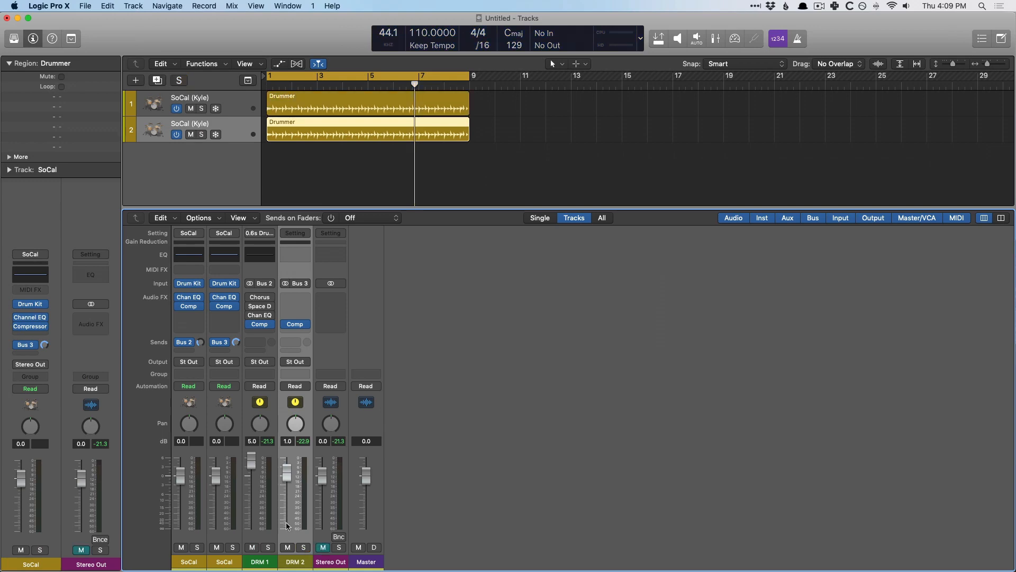
pyautogui.press('v')
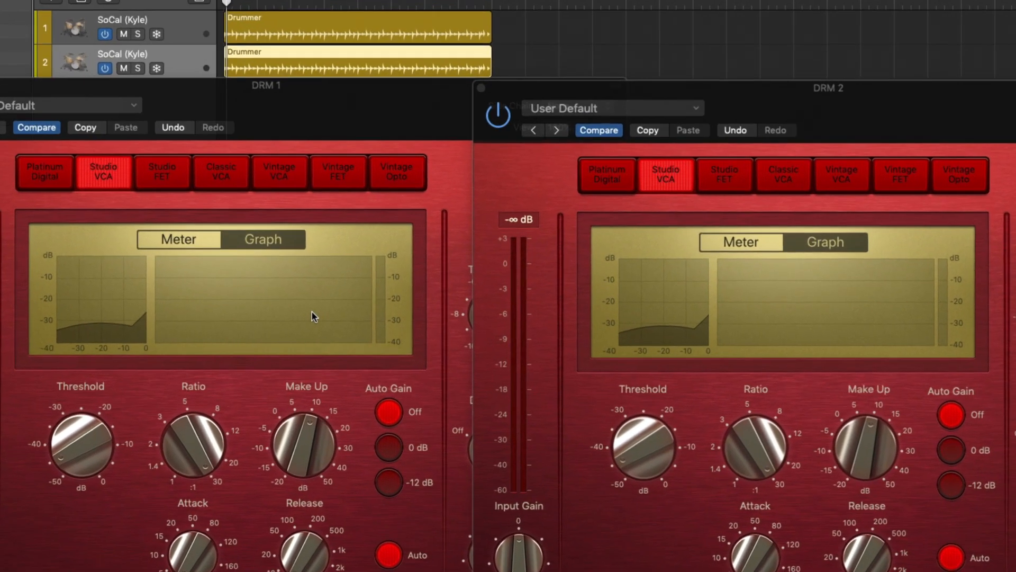
pyautogui.press('space')
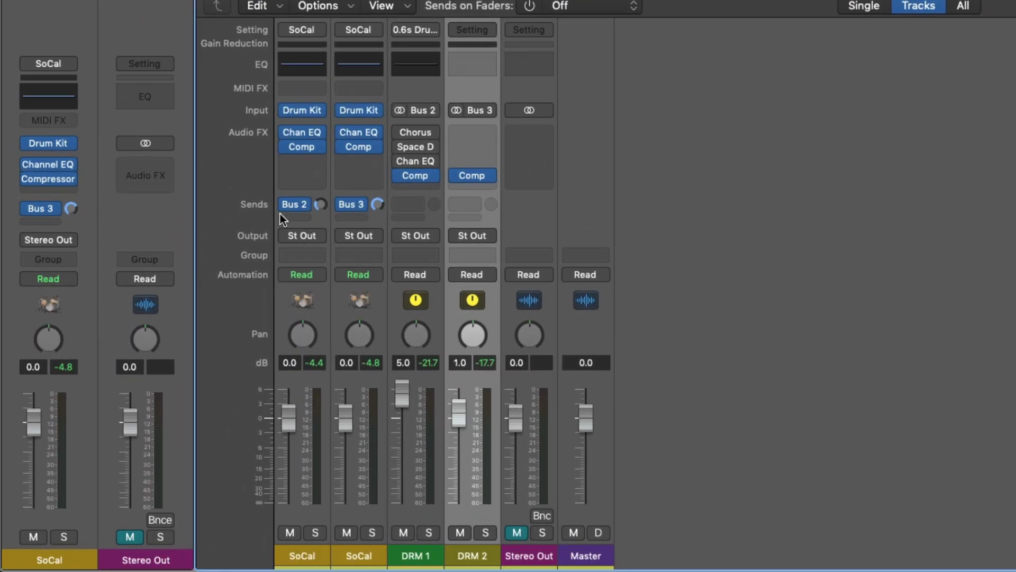
# - Vary the first SoCal channel's Bus 2 send to compare the compression, reset the send to its default, and close the Compressor windows
pyautogui.moveTo(323, 204); pyautogui.dragTo(323, 236)
pyautogui.moveTo(427, 179)
pyautogui.moveTo(321, 203); pyautogui.dragTo(320, 179)
pyautogui.keyDown('alt'); pyautogui.click(320, 205); pyautogui.keyUp('alt')
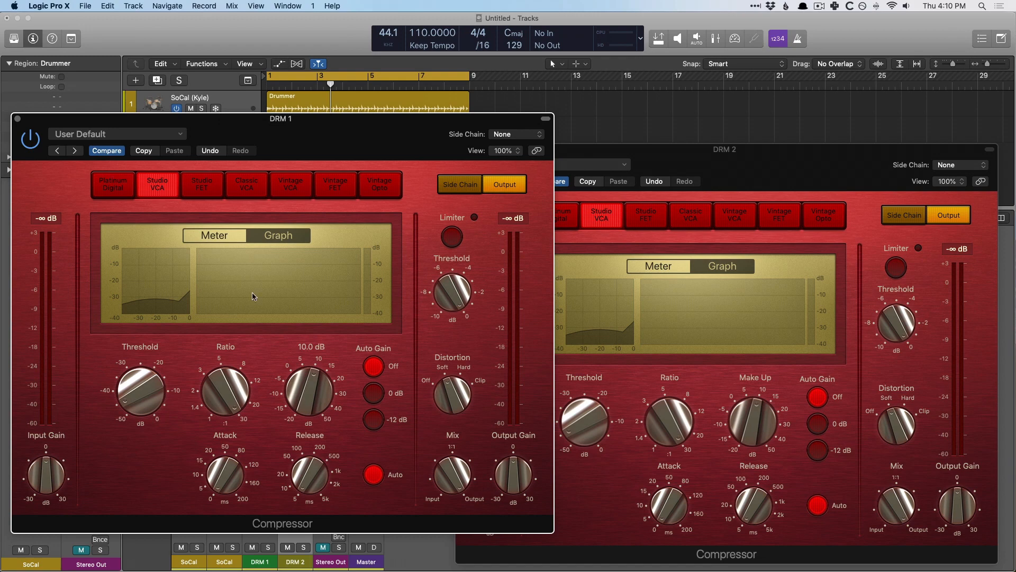
pyautogui.keyDown('alt'); pyautogui.click(17, 119); pyautogui.keyUp('alt')
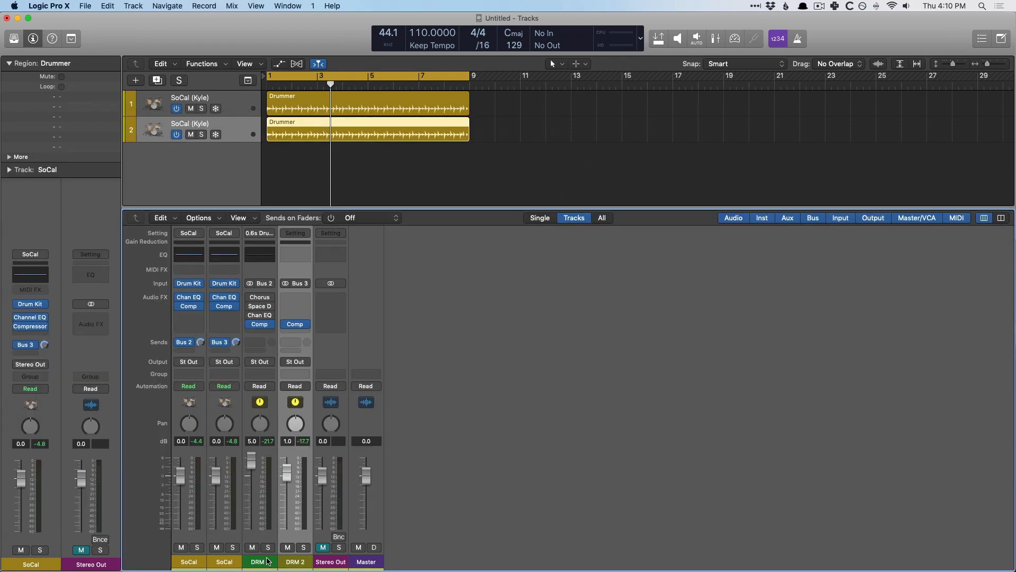
# - Play the first SoCal channel in solo with the Stereo Out unmuted and raise its Bus 2 send to about -25.3 dB
pyautogui.click(198, 547)
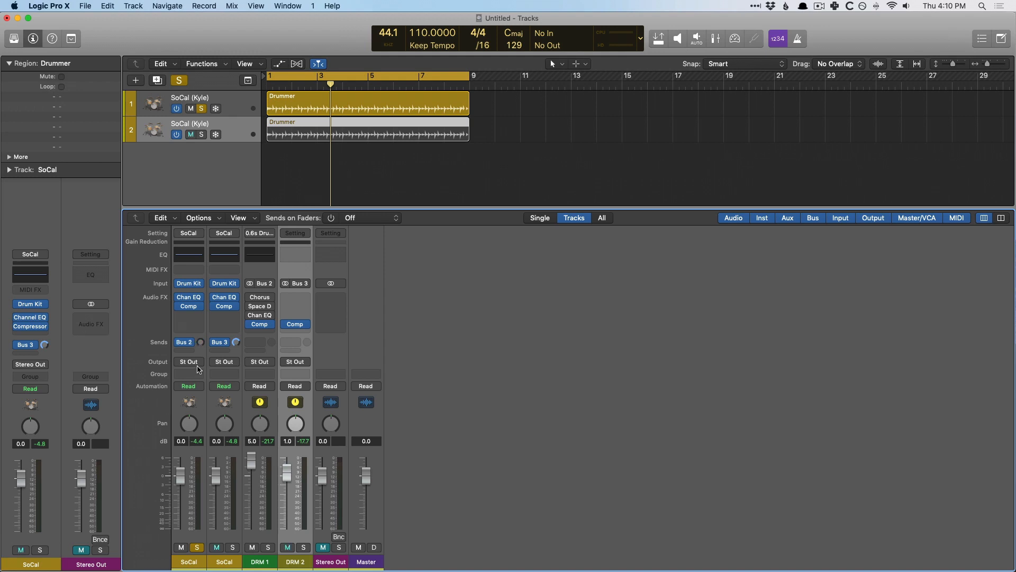
pyautogui.press('space')
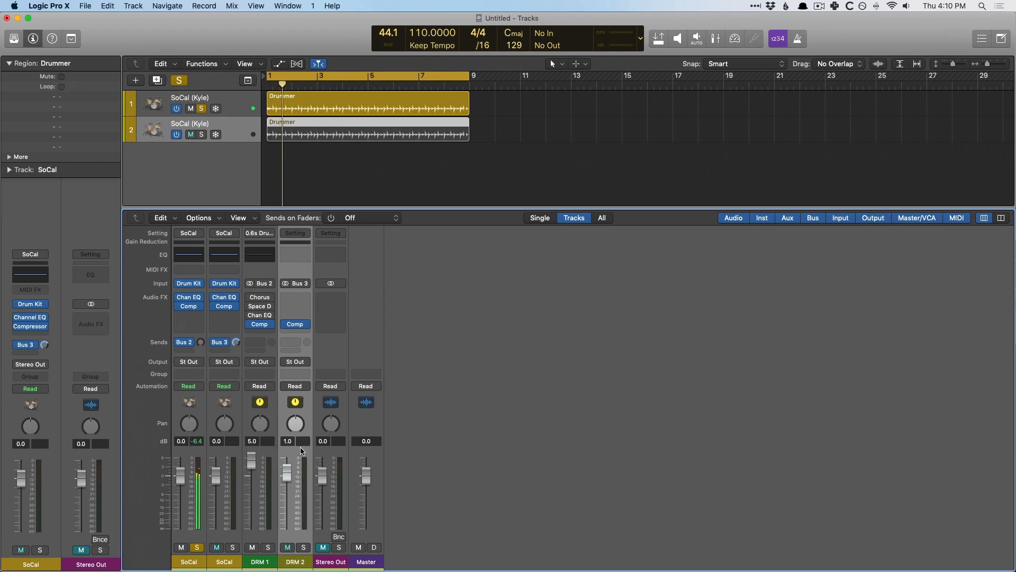
pyautogui.click(323, 547)
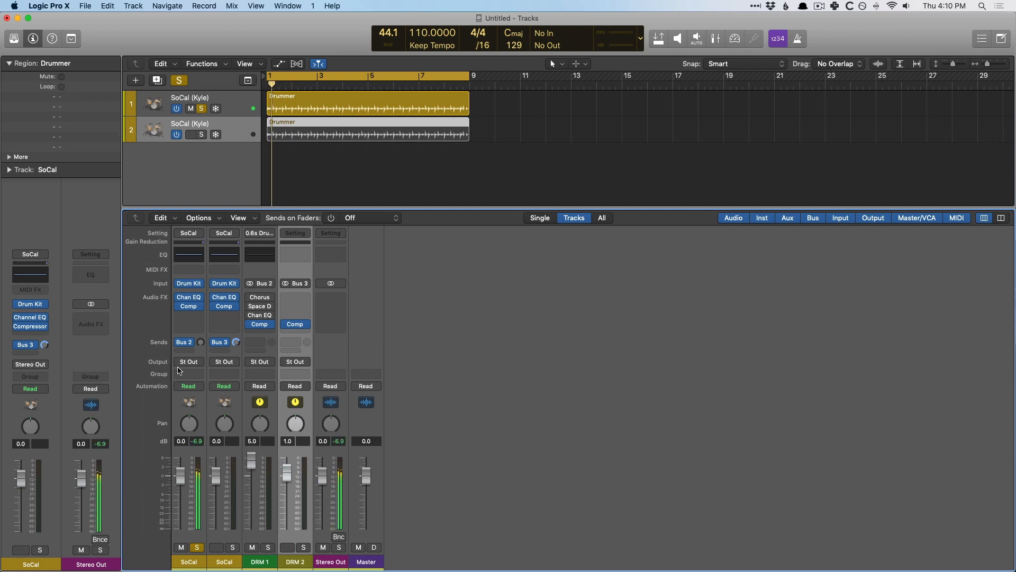
pyautogui.moveTo(200, 343); pyautogui.dragTo(200, 329)
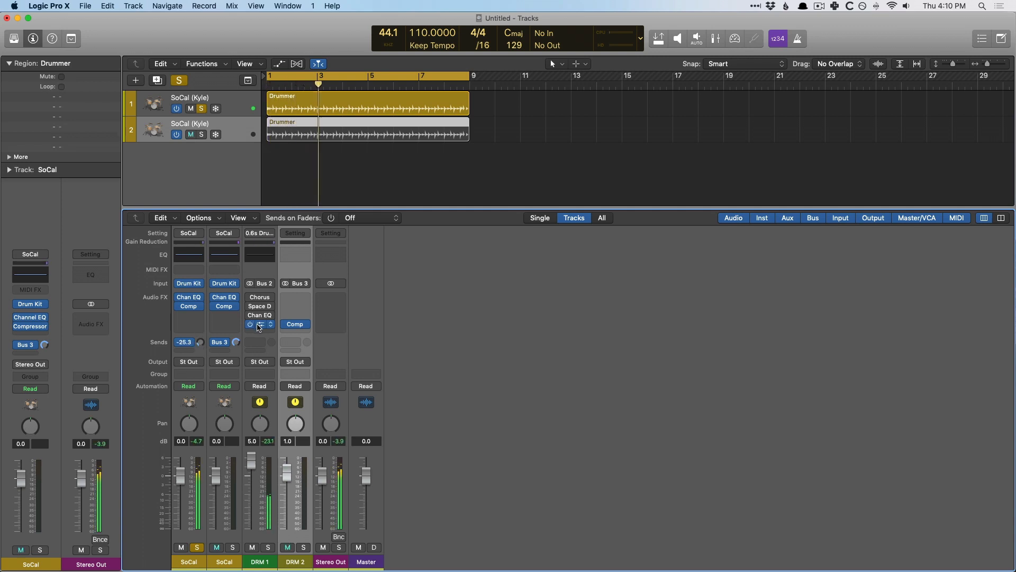
# - Open the DRM 1 Compressor beside the mixer channels and raise the first SoCal channel's Bus 2 send gradually to 0.0 dB
pyautogui.click(259, 323)
pyautogui.moveTo(310, 130); pyautogui.dragTo(653, 142)
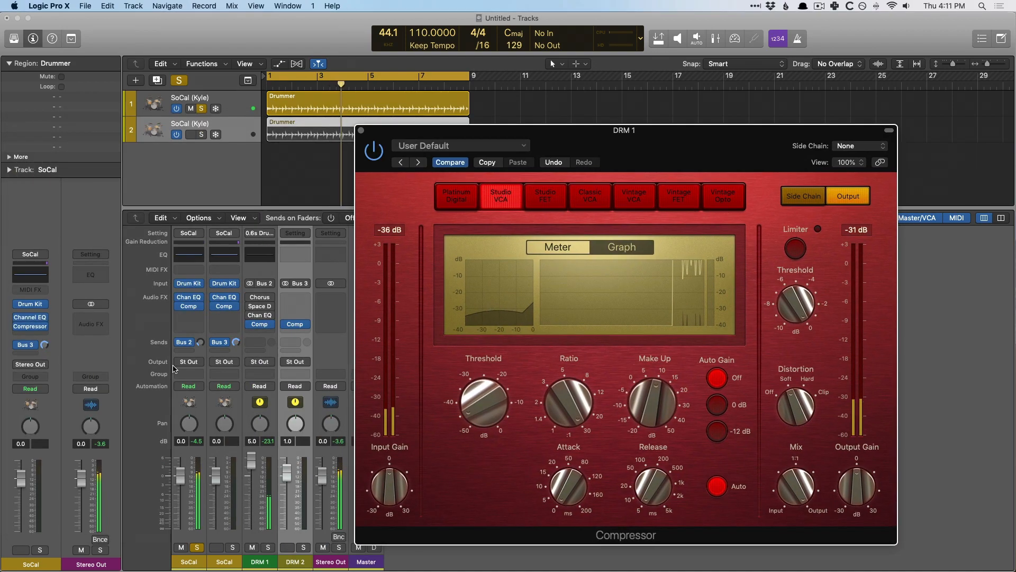
pyautogui.moveTo(200, 343); pyautogui.dragTo(199, 291)
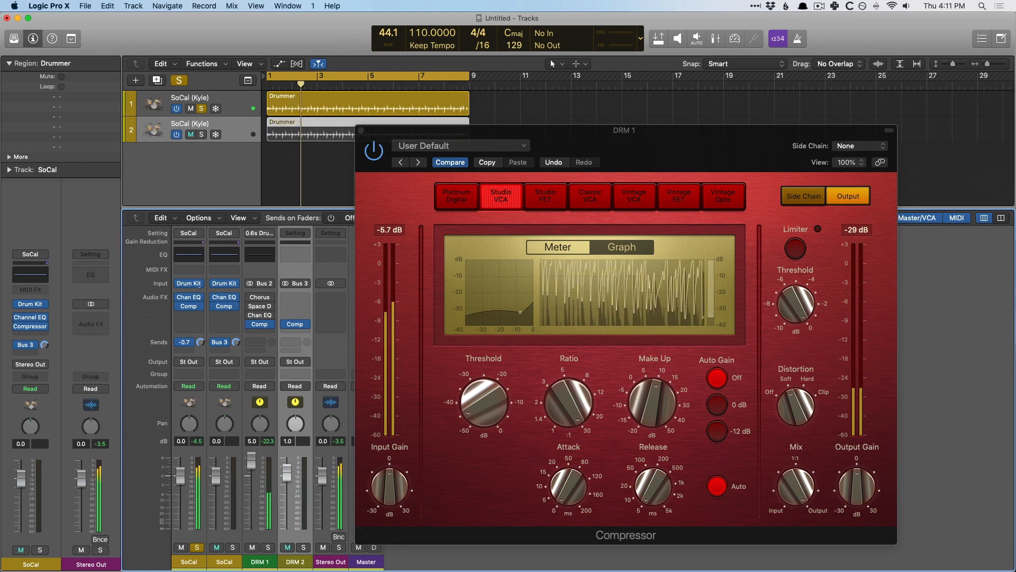
pyautogui.keyDown('alt'); pyautogui.click(200, 342); pyautogui.keyUp('alt')
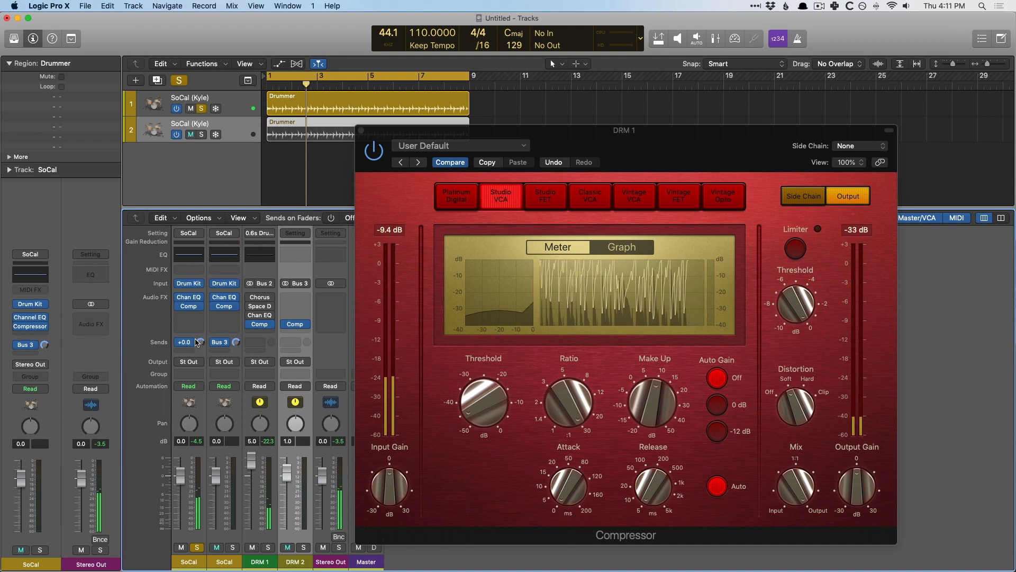
# - Move the DRM 1 Compressor window clear of the channel strips and reset the DRM 2 and DRM 1 faders to 0.0 dB
pyautogui.moveTo(481, 131); pyautogui.dragTo(515, 106)
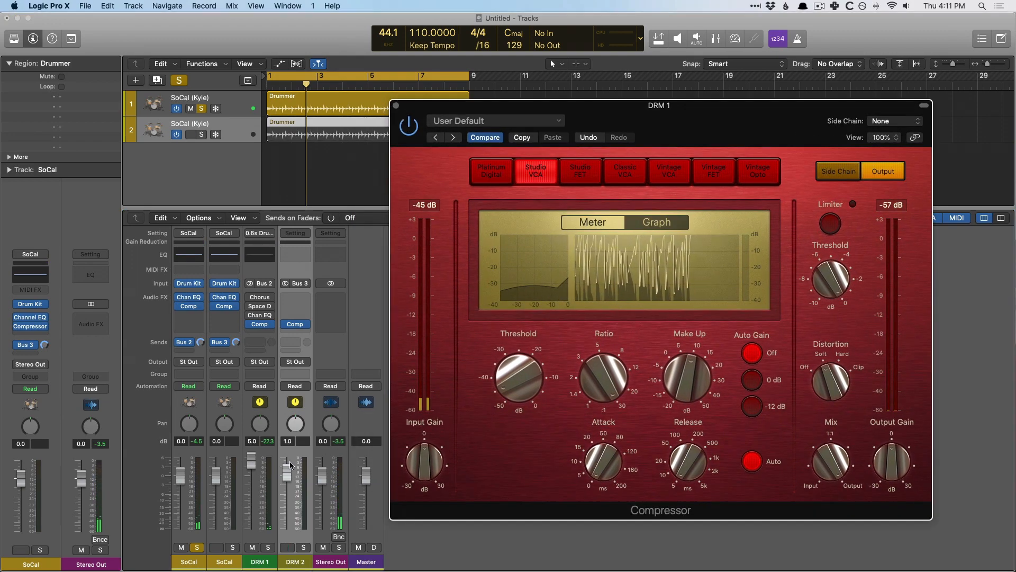
pyautogui.keyDown('alt'); pyautogui.click(286, 472); pyautogui.keyUp('alt')
pyautogui.keyDown('alt'); pyautogui.click(251, 462); pyautogui.keyUp('alt')
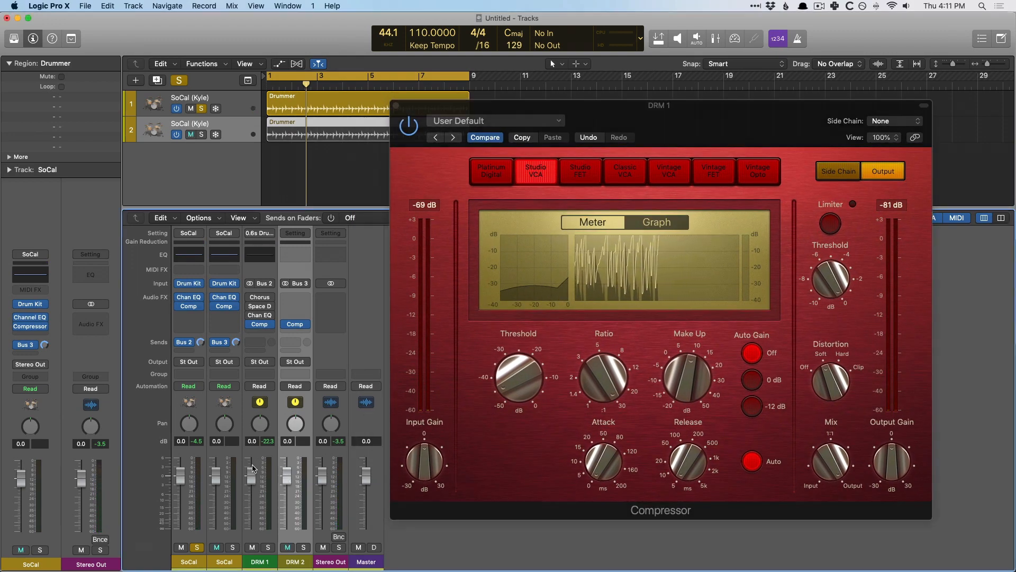
# - Play the drums and lower the DRM 1 fader to about -11.4 dB while watching the Compressor graph
pyautogui.press('space')
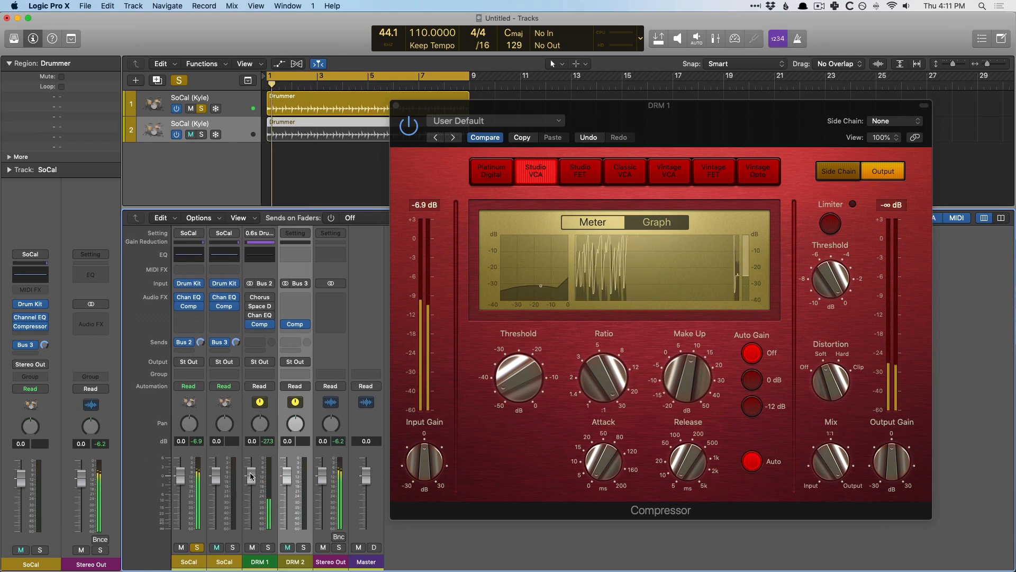
pyautogui.moveTo(251, 475); pyautogui.dragTo(251, 522)
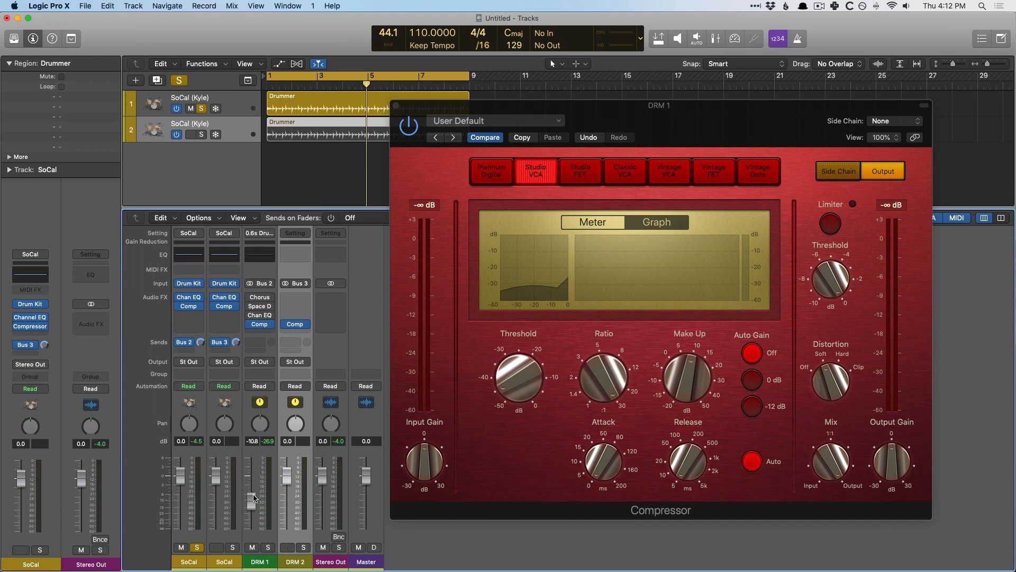
pyautogui.moveTo(256, 497); pyautogui.dragTo(254, 498)
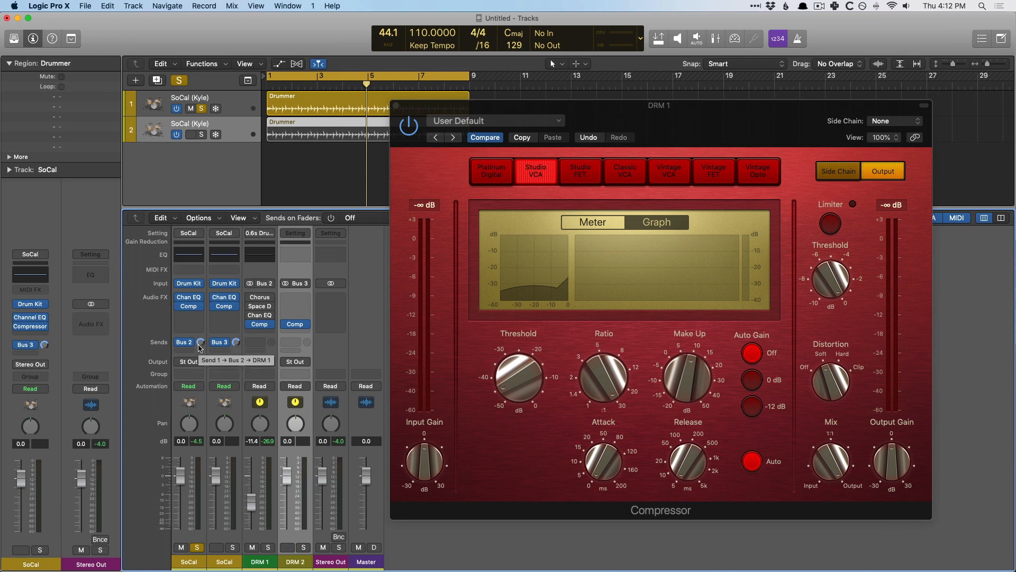
# - Close the DRM 1 Compressor window and bypass the Compressors on DRM 1 and DRM 2
pyautogui.click(397, 106)
pyautogui.click(251, 323)
pyautogui.click(286, 324)
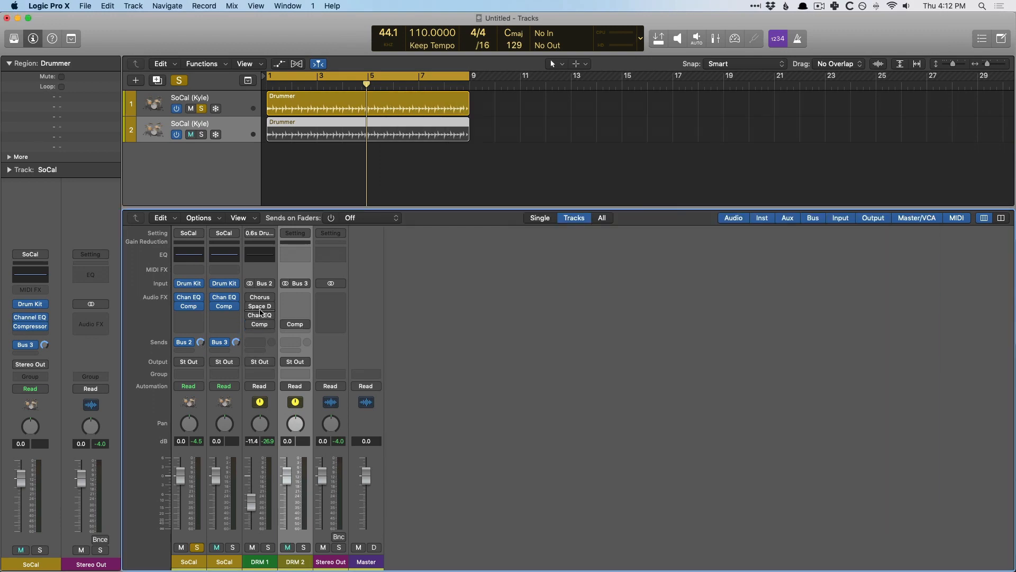
# - Enable Space Designer on DRM 1, recall its default setting, and copy the plug-in to DRM 2
pyautogui.click(251, 307)
pyautogui.click(258, 310)
pyautogui.click(117, 45)
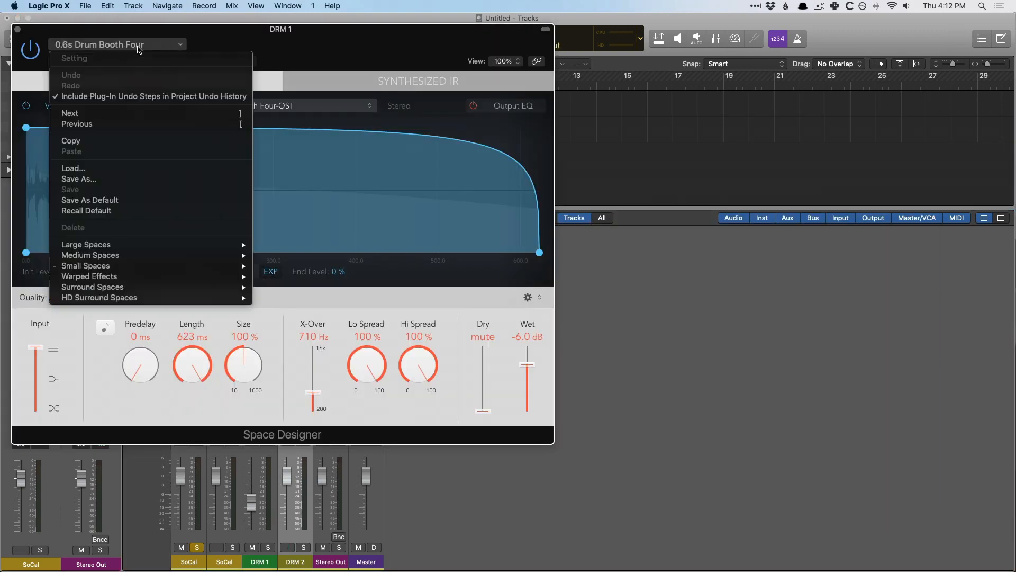
pyautogui.click(121, 210)
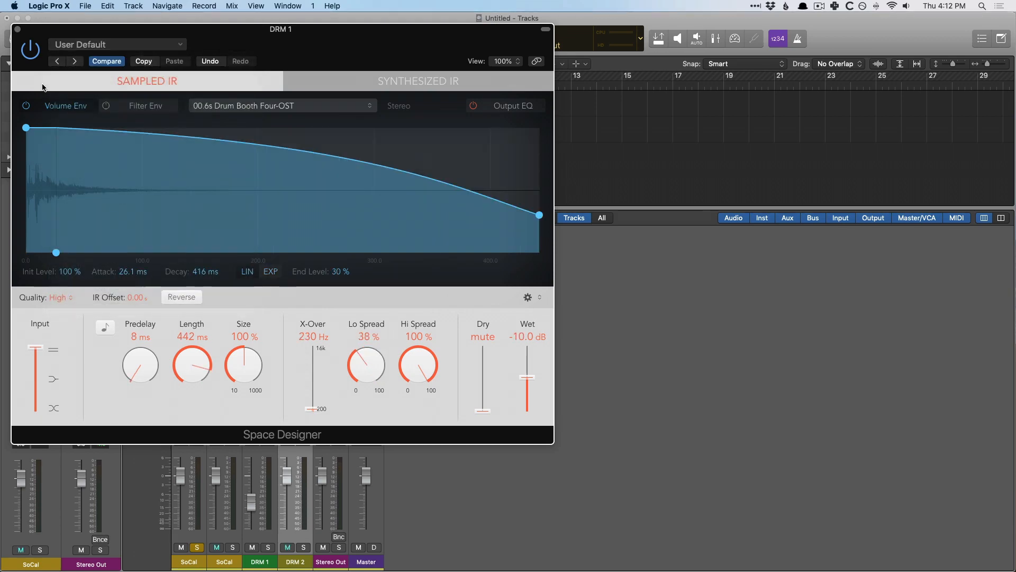
pyautogui.click(17, 30)
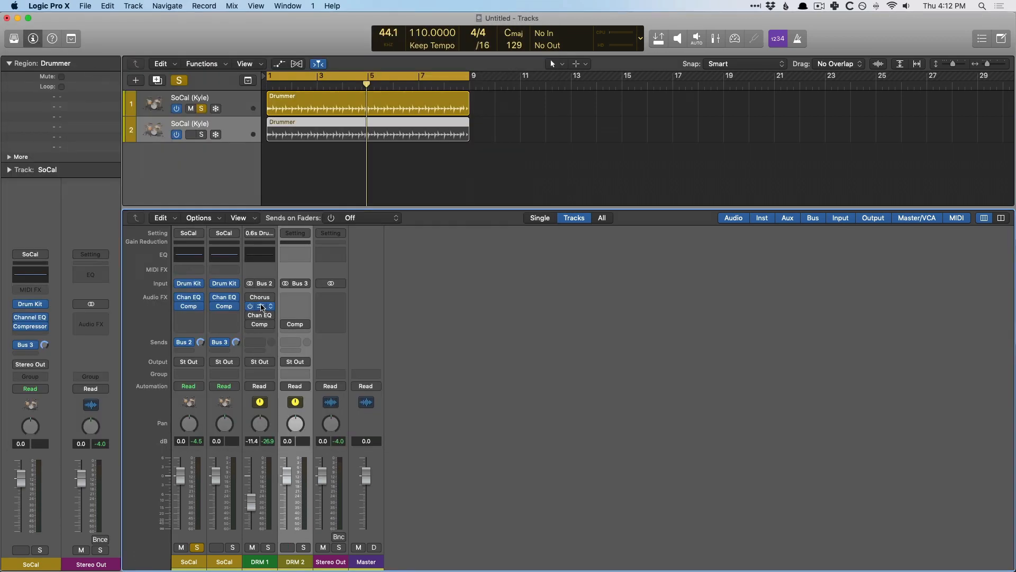
pyautogui.moveTo(259, 306); pyautogui.dragTo(297, 306)
pyautogui.moveTo(475, 145); pyautogui.dragTo(475, 143)
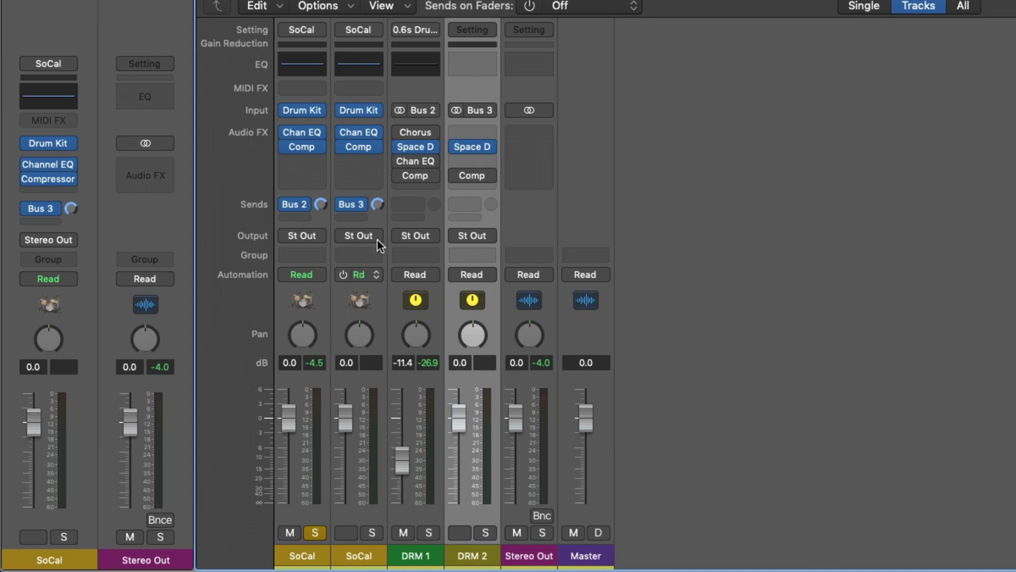
# - Lower the first SoCal channel's Bus 2 send and set the DRM 2 fader to -12 dB
pyautogui.moveTo(320, 205); pyautogui.dragTo(320, 228)
pyautogui.doubleClick(461, 362)
pyautogui.write('-12')
pyautogui.press('Return')
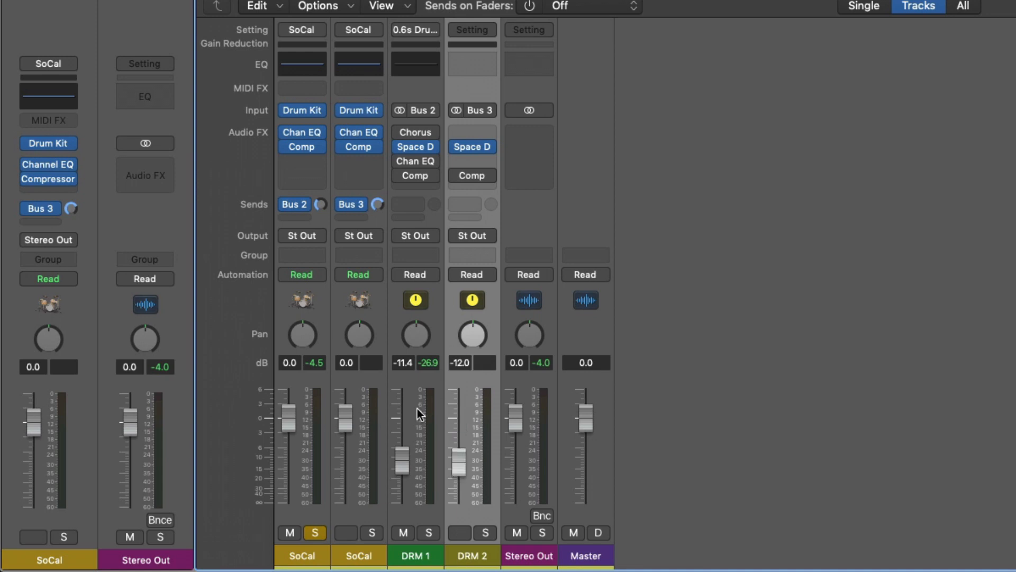
# - Reset the DRM 1 fader to 0 dB and play the drums with DRM 1 soloed
pyautogui.keyDown('alt'); pyautogui.click(401, 460); pyautogui.keyUp('alt')
pyautogui.click(429, 533)
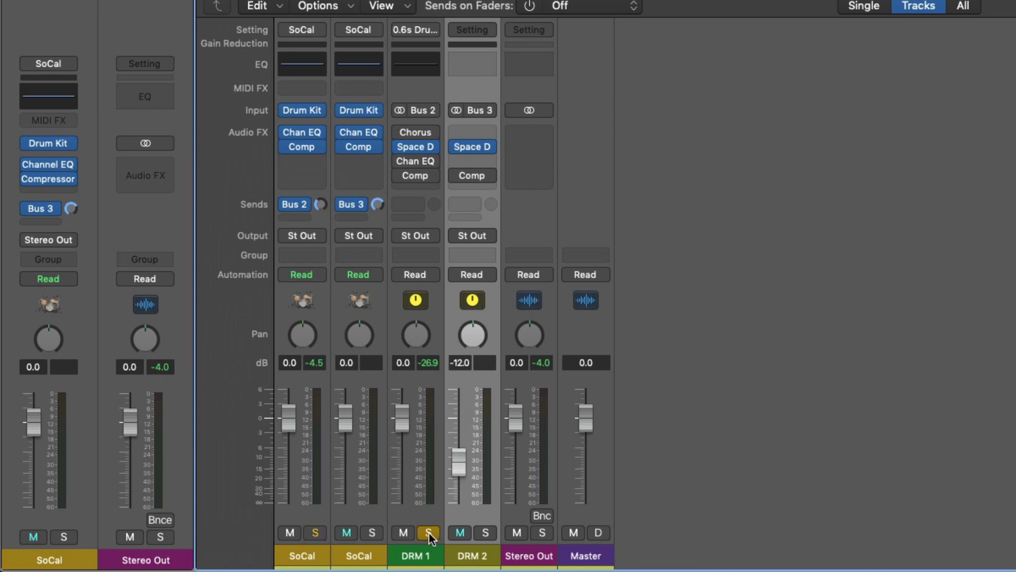
pyautogui.press('space')
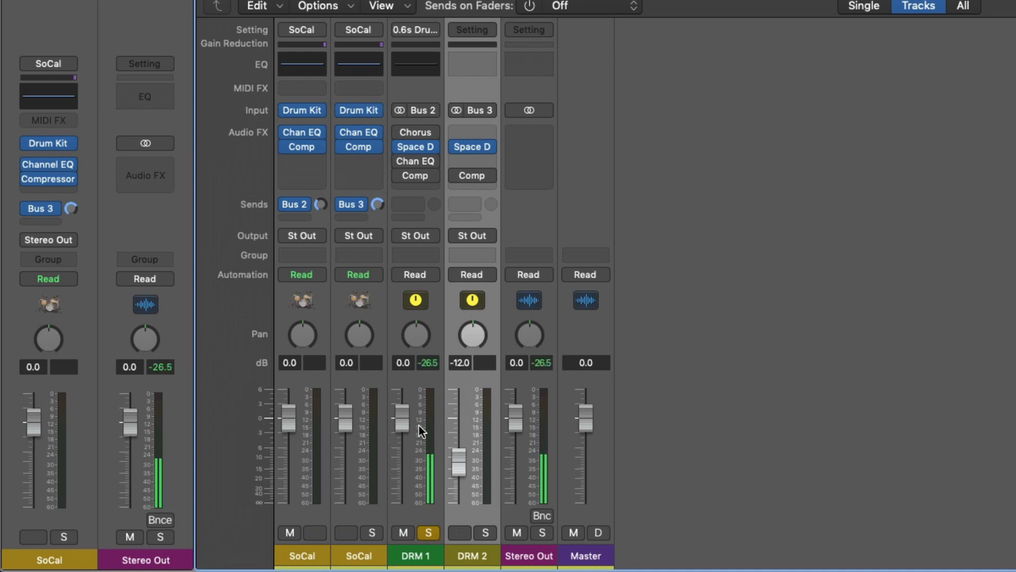
# - Raise the DRM 1 and DRM 2 faders together by 6 dB, to 6.0 and -6.0 dB, and reselect only DRM 2
pyautogui.keyDown('shift'); pyautogui.click(431, 556); pyautogui.keyUp('shift')
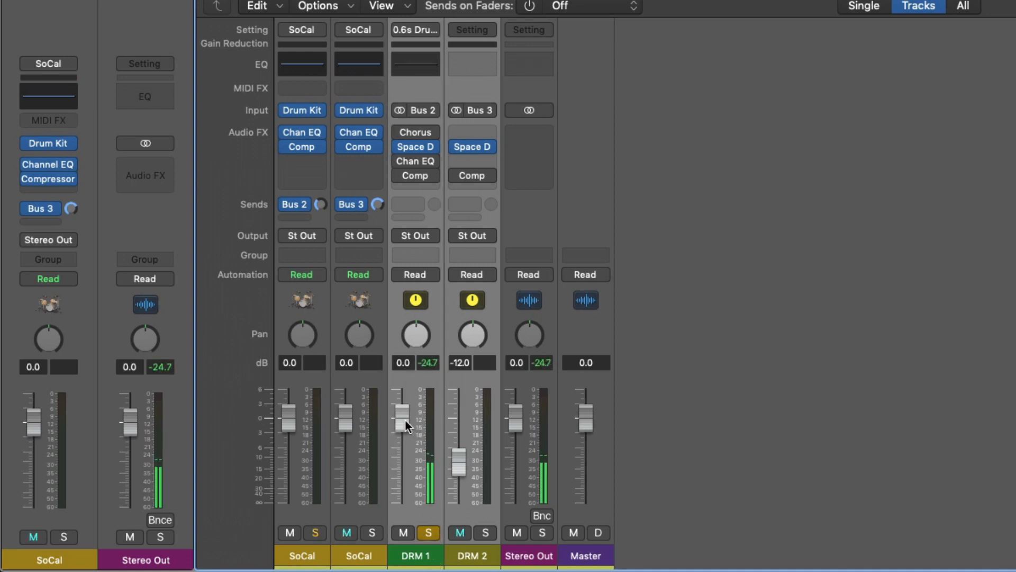
pyautogui.moveTo(402, 418); pyautogui.dragTo(402, 383)
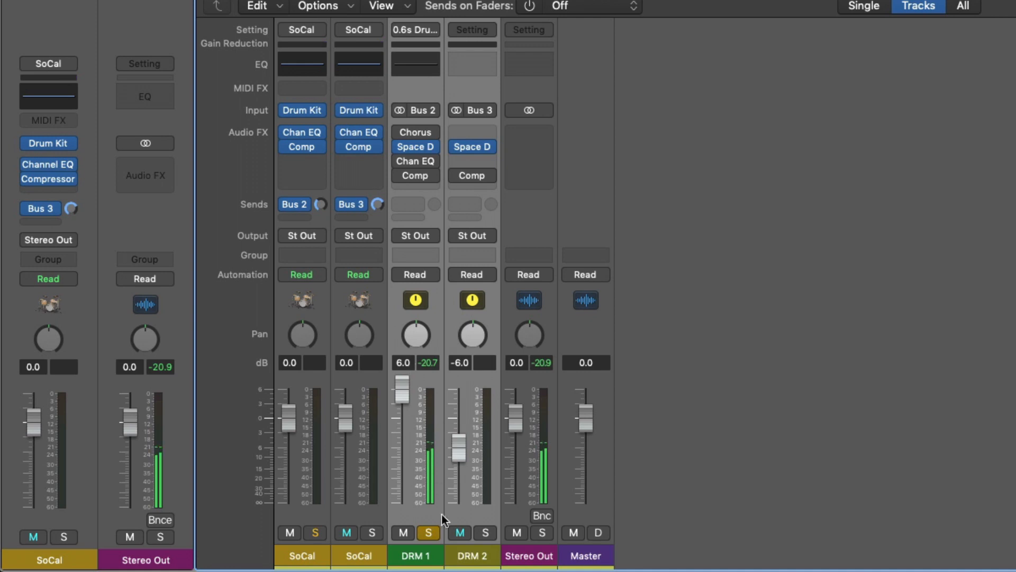
pyautogui.click(465, 555)
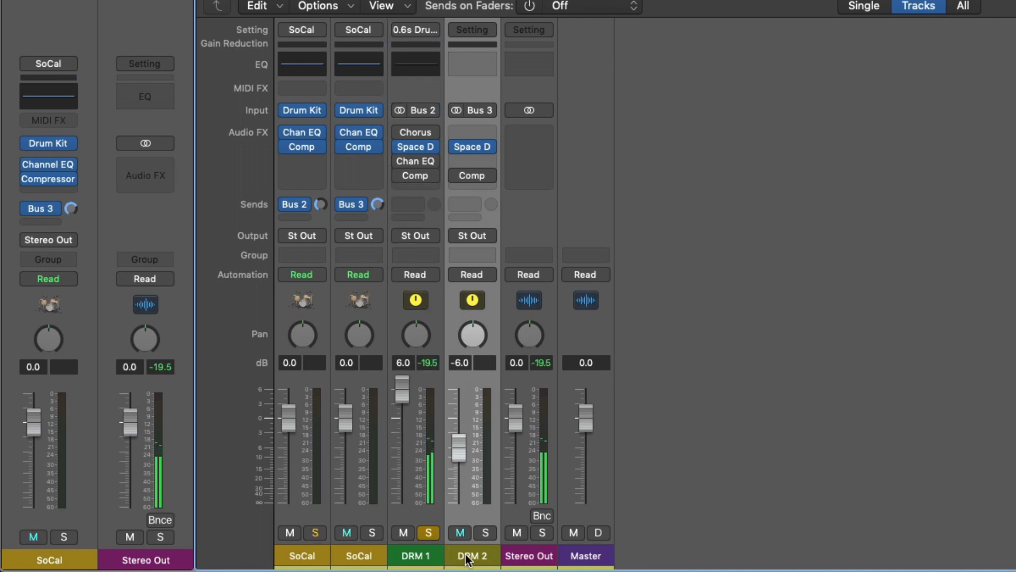
# - Alternate the exclusive solo between DRM 2 and DRM 1 during playback to compare the two reverb levels
pyautogui.keyDown('alt'); pyautogui.click(487, 533); pyautogui.keyUp('alt')
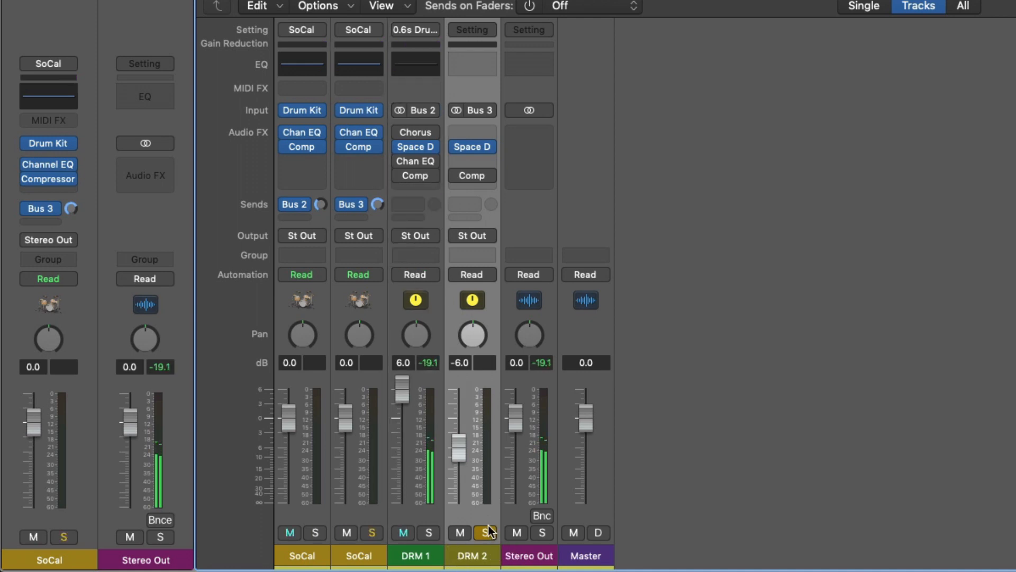
pyautogui.keyDown('alt'); pyautogui.click(430, 532); pyautogui.keyUp('alt')
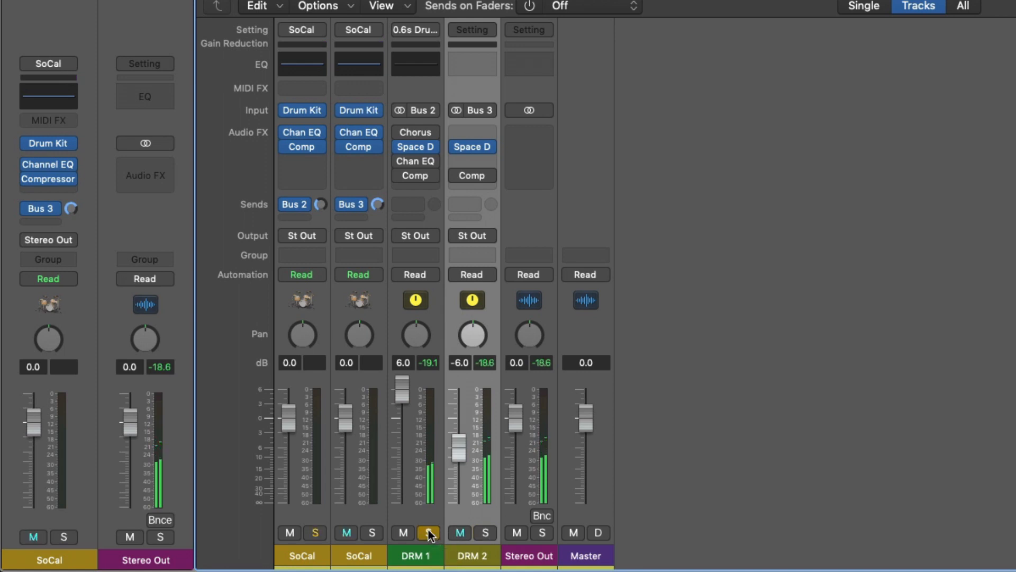
pyautogui.keyDown('alt'); pyautogui.click(485, 533); pyautogui.keyUp('alt')
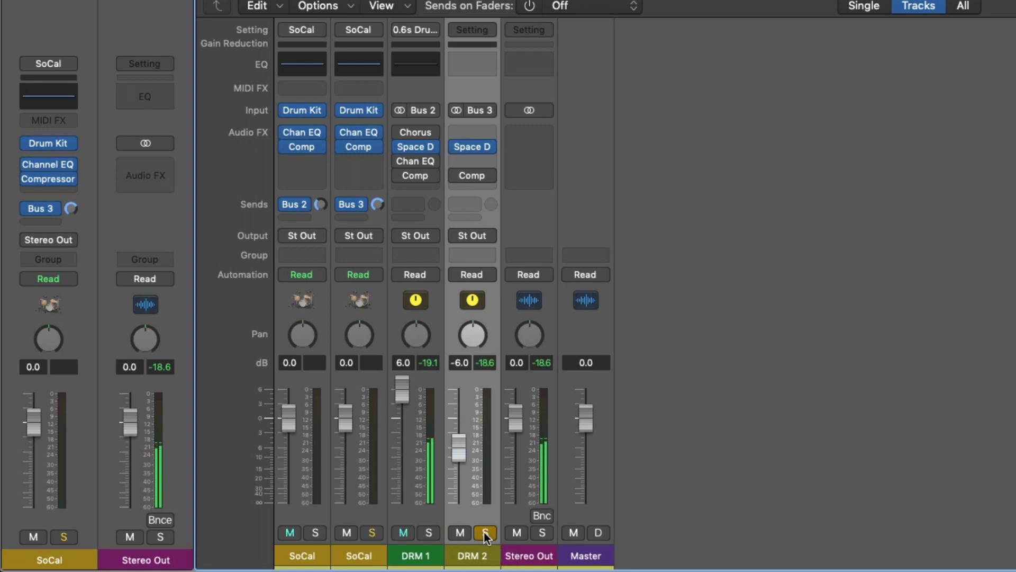
pyautogui.keyDown('alt'); pyautogui.click(430, 532); pyautogui.keyUp('alt')
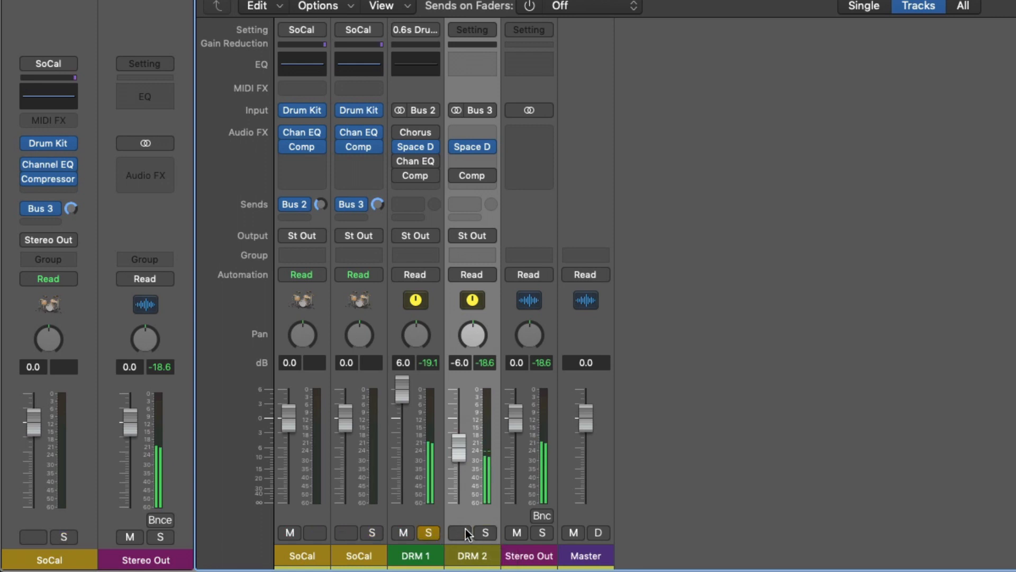
pyautogui.keyDown('alt'); pyautogui.click(486, 532); pyautogui.keyUp('alt')
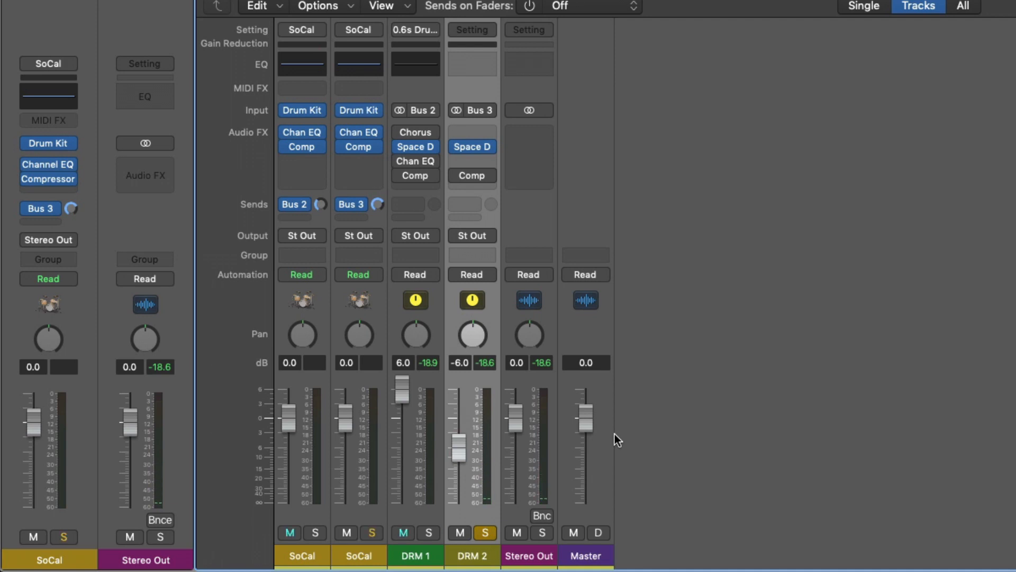
# - Open the exact level value of the first SoCal channel's Bus 2 send for checking, then close it
pyautogui.doubleClick(321, 205)
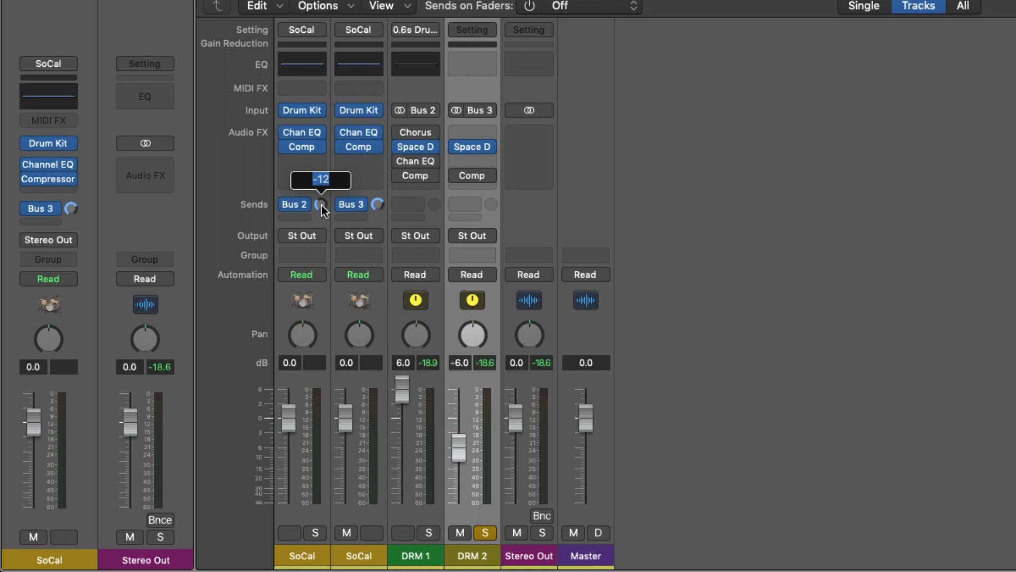
pyautogui.click(460, 560)
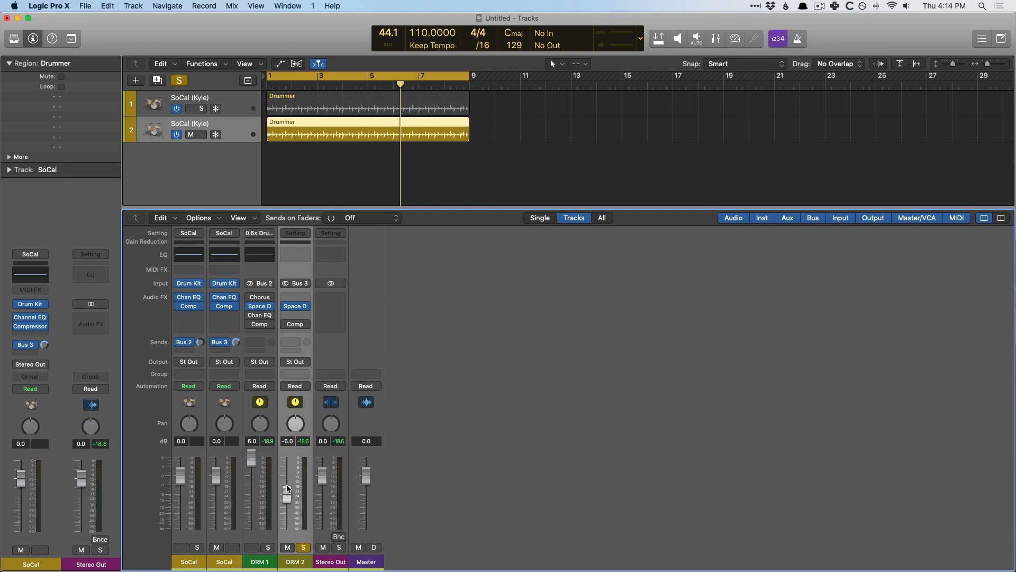
# - Reset and re-lower the first SoCal channel's Bus 2 send, and return the DRM 2 and DRM 1 faders to 0 dB
pyautogui.keyDown('alt'); pyautogui.click(200, 341); pyautogui.keyUp('alt')
pyautogui.moveTo(201, 344); pyautogui.dragTo(200, 374)
pyautogui.keyDown('alt'); pyautogui.click(291, 478); pyautogui.keyUp('alt')
pyautogui.keyDown('alt'); pyautogui.click(253, 464); pyautogui.keyUp('alt')
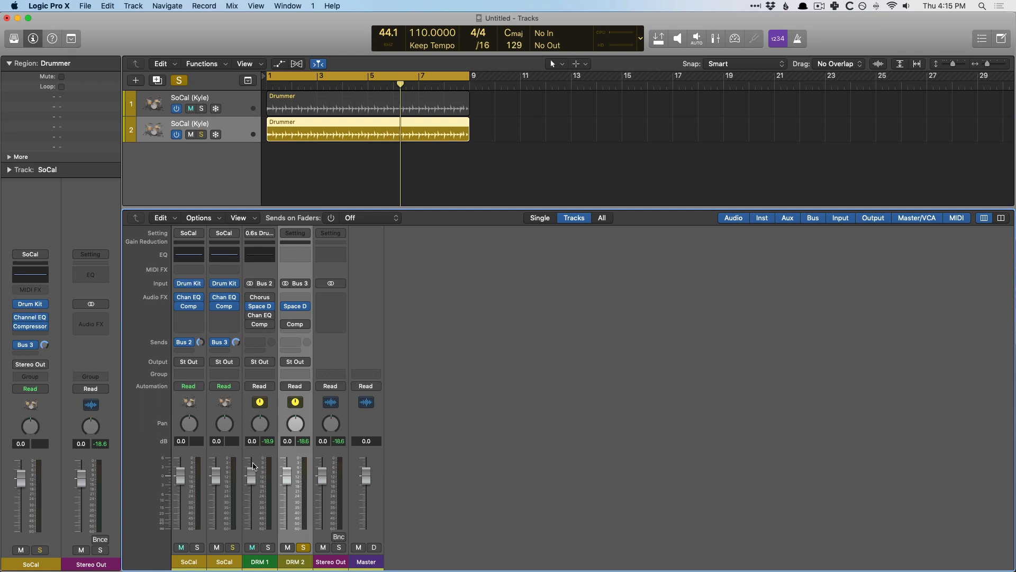